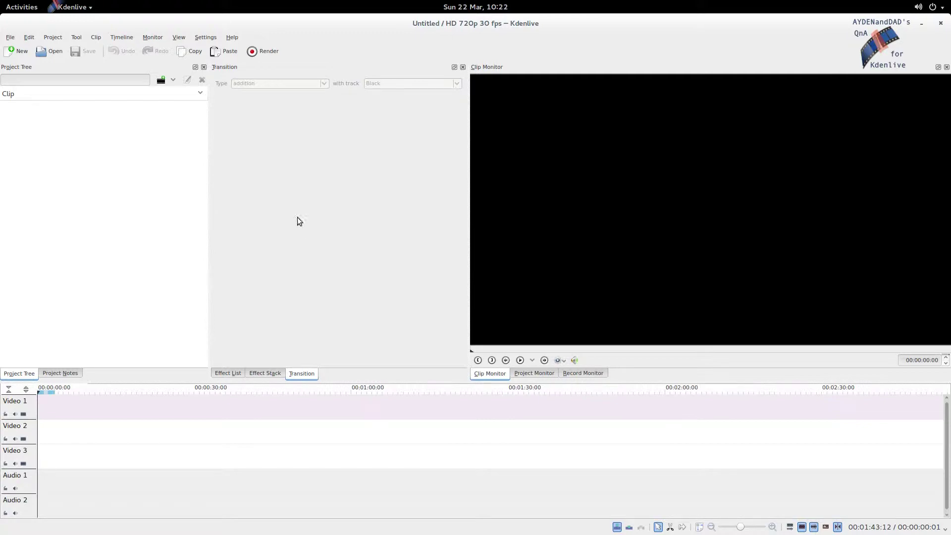
# - Import Dads_CAM.kdenlivetitle and Aydens_CAM.kdenlivetitle from My_Book/Minecraft/Common into the project bin
pyautogui.click(161, 80)
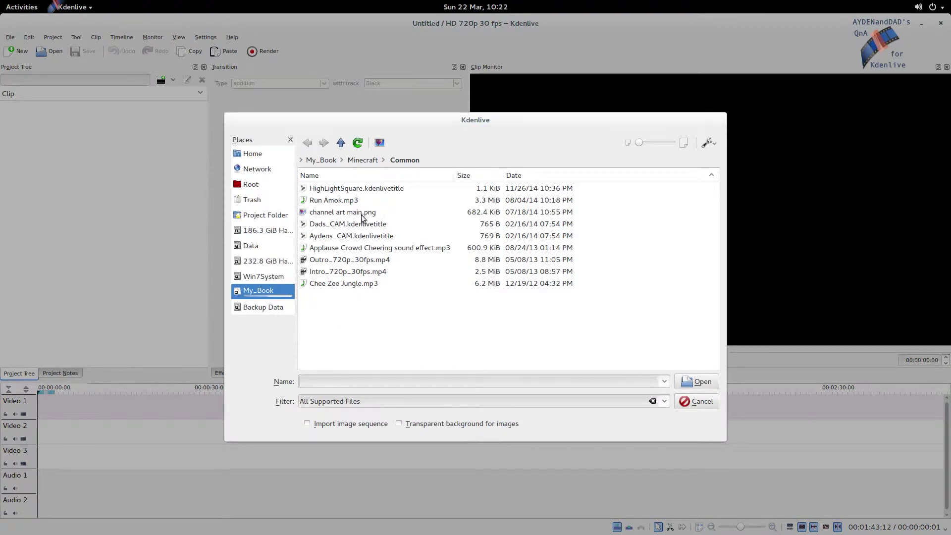
pyautogui.click(361, 225)
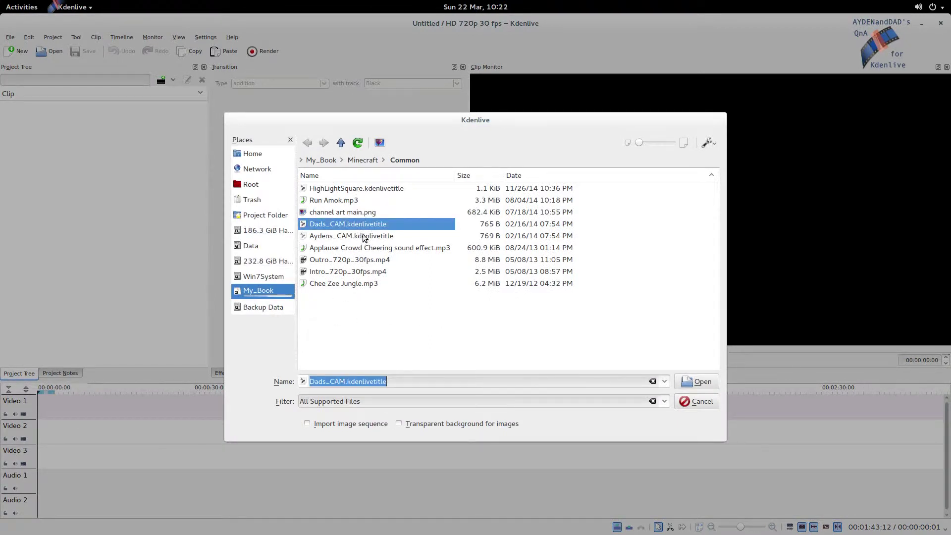
pyautogui.keyDown('ctrl'); pyautogui.click(365, 235); pyautogui.keyUp('ctrl')
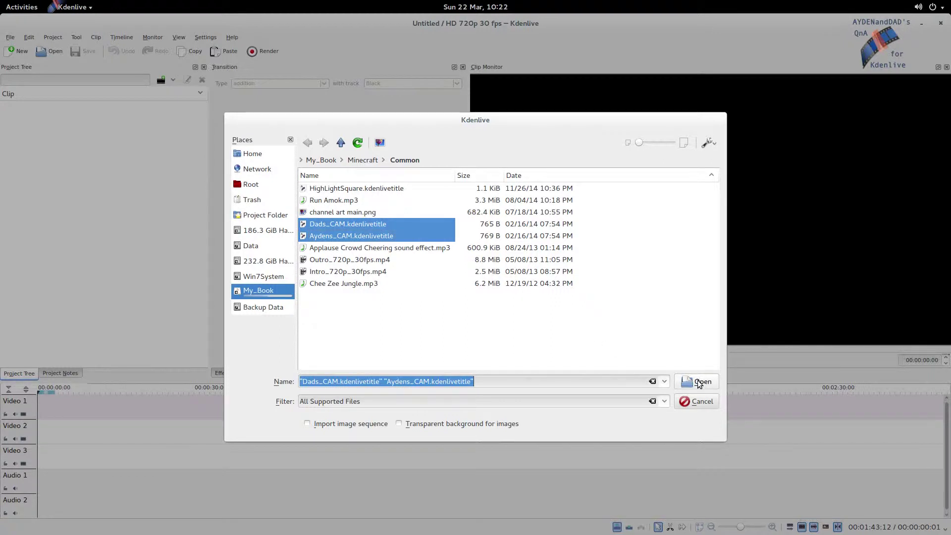
pyautogui.click(699, 382)
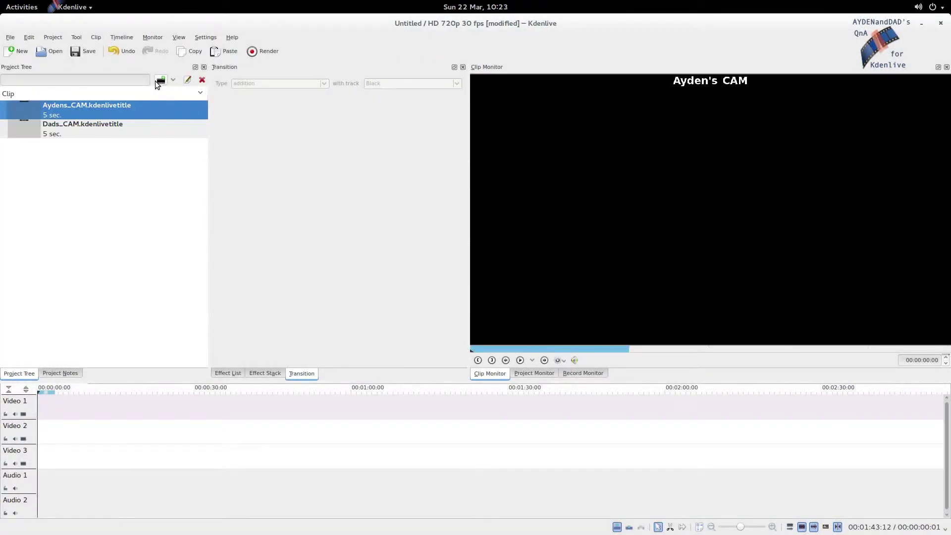
# - Browse to the Minecraft/PlayWithGavin folder in the Add Clip dialog
pyautogui.click(157, 83)
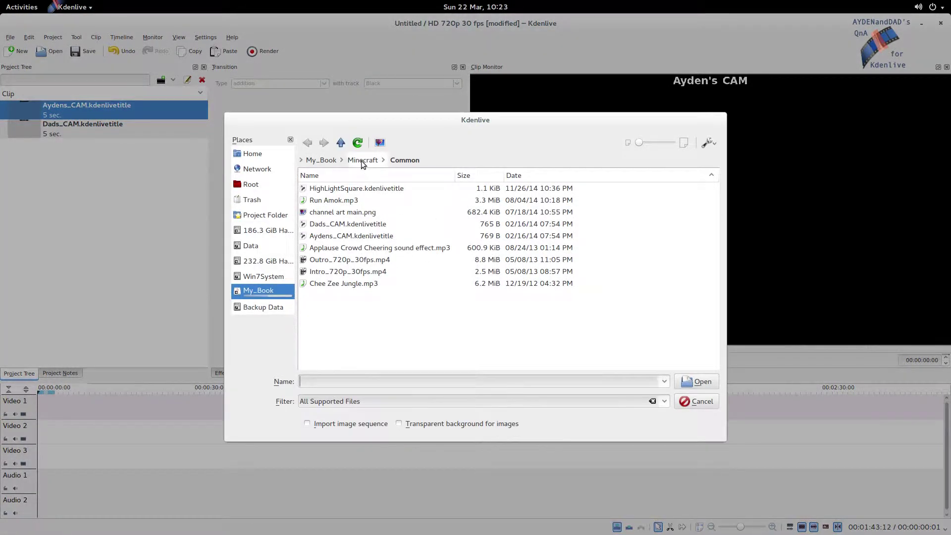
pyautogui.click(363, 160)
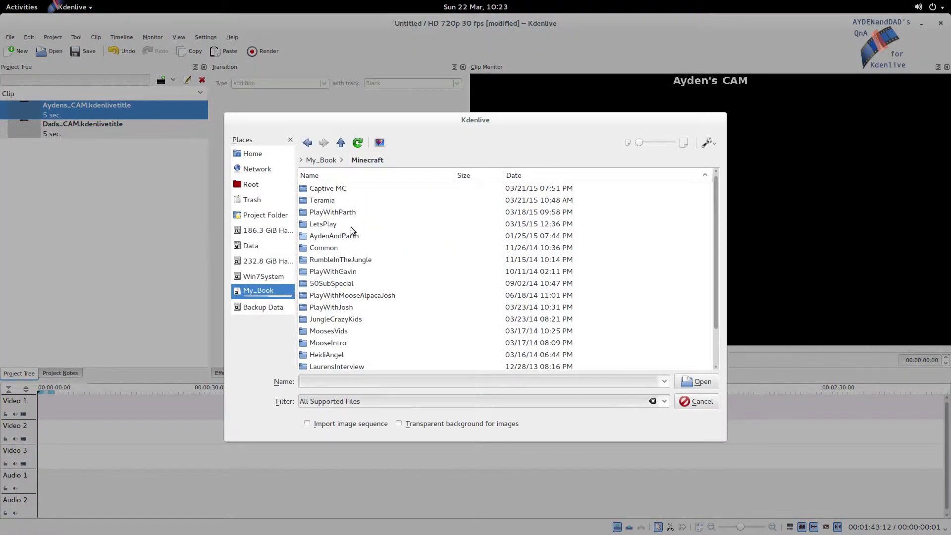
pyautogui.click(350, 272)
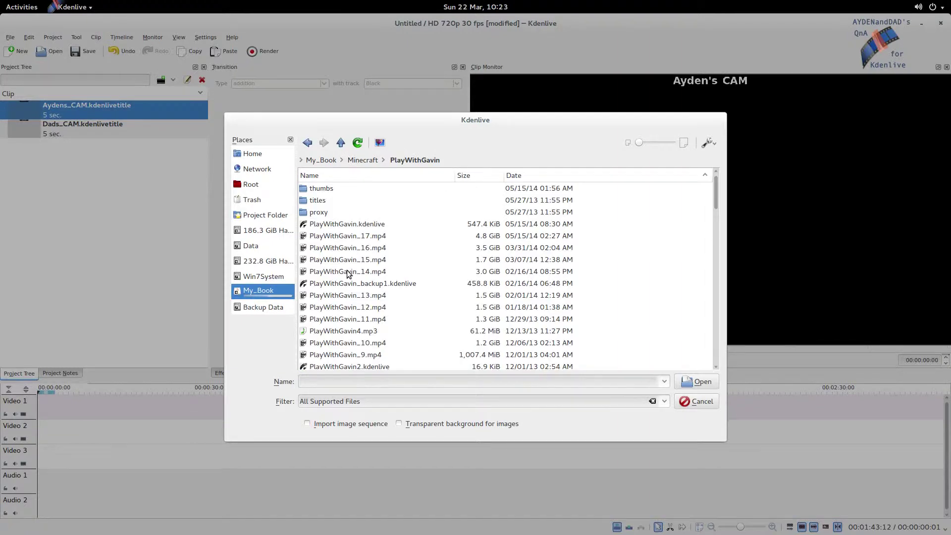
pyautogui.scroll(-10, 349, 272)
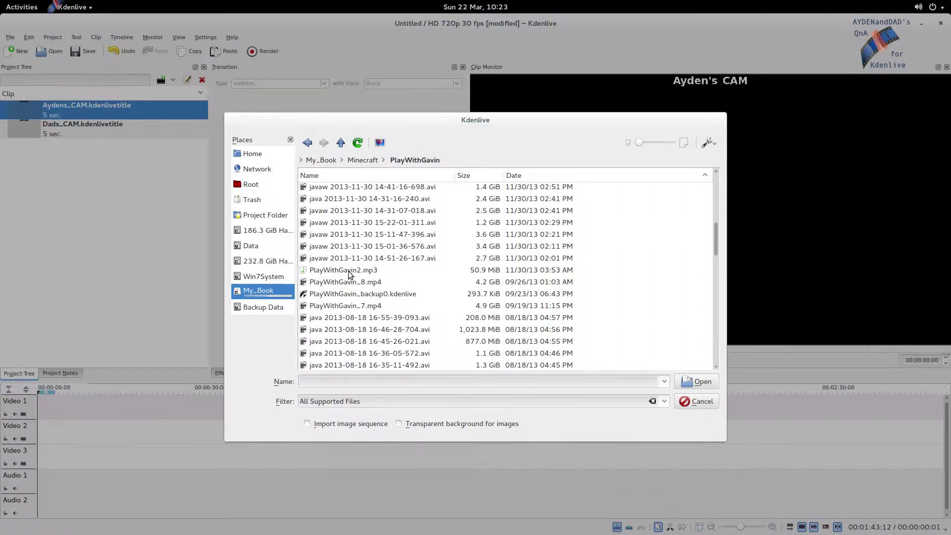
pyautogui.scroll(-4, 349, 274)
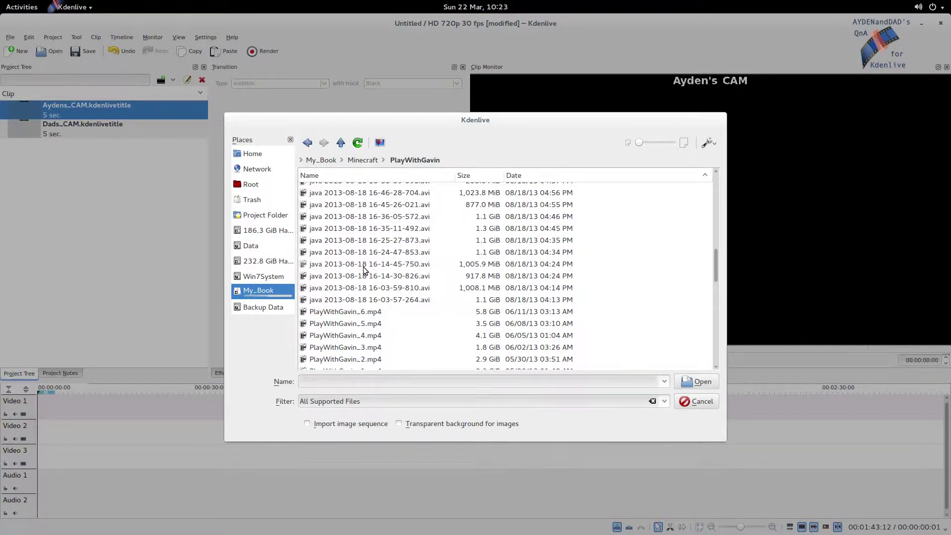
pyautogui.scroll(-5, 363, 270)
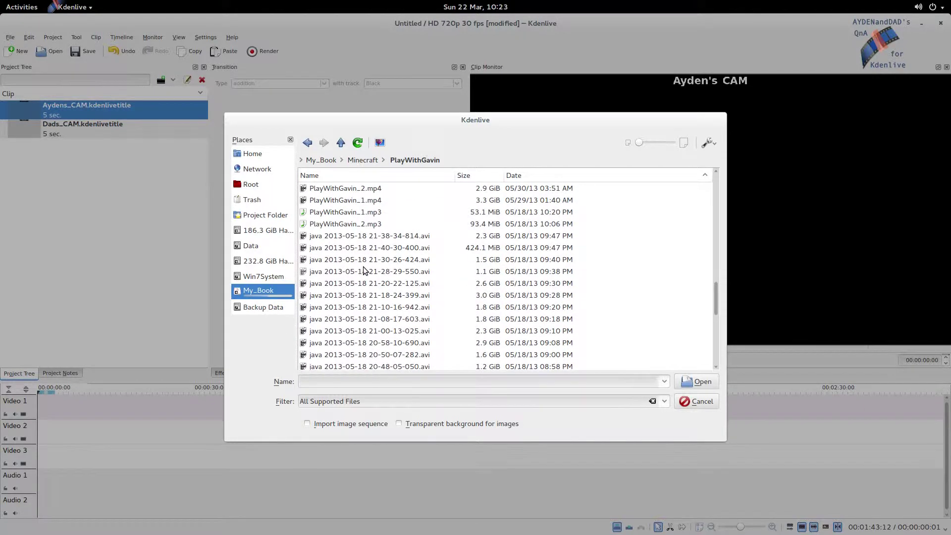
pyautogui.scroll(-5, 364, 270)
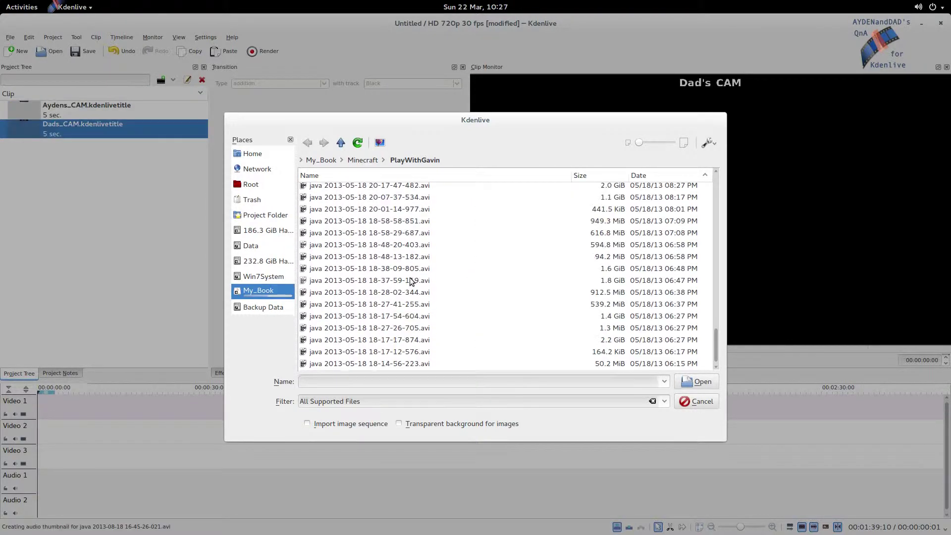
pyautogui.scroll(5, 415, 278)
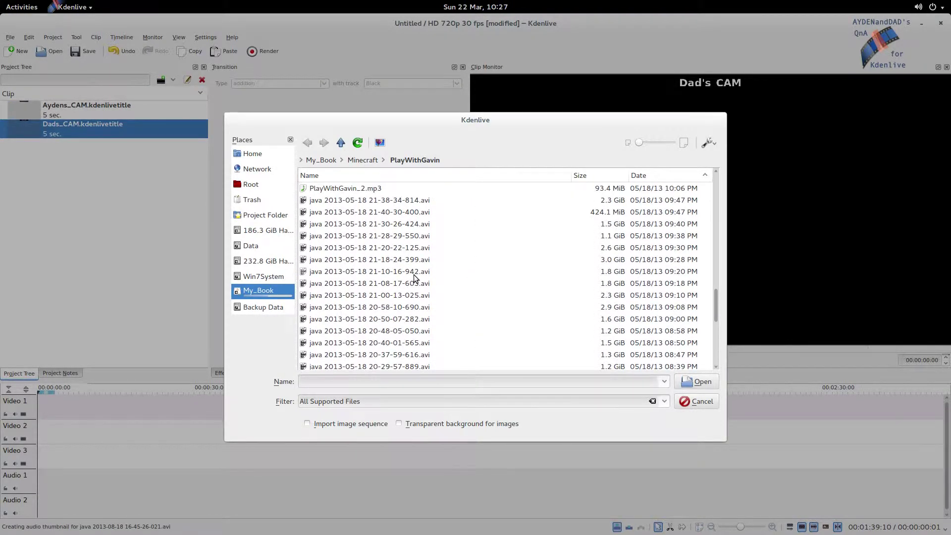
pyautogui.scroll(-6, 415, 278)
pyautogui.scroll(5, 416, 278)
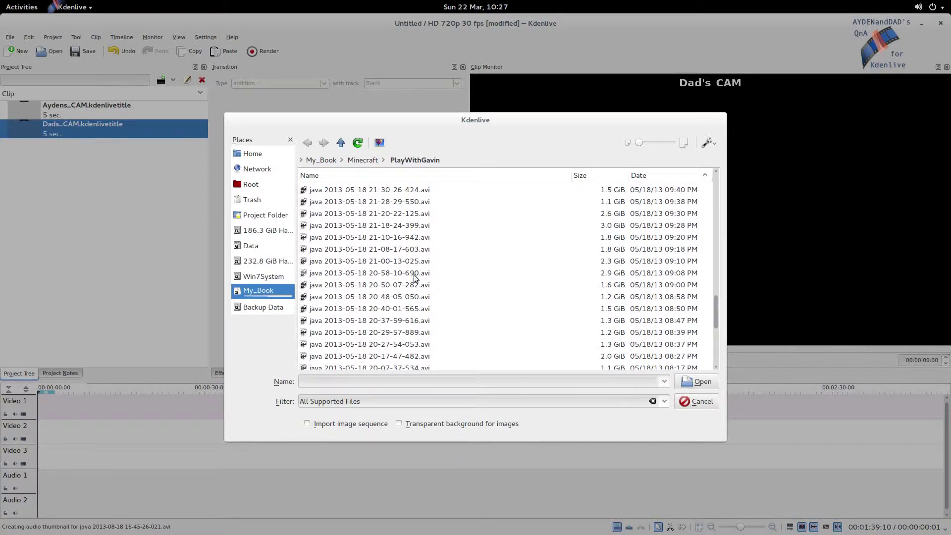
pyautogui.scroll(2, 415, 278)
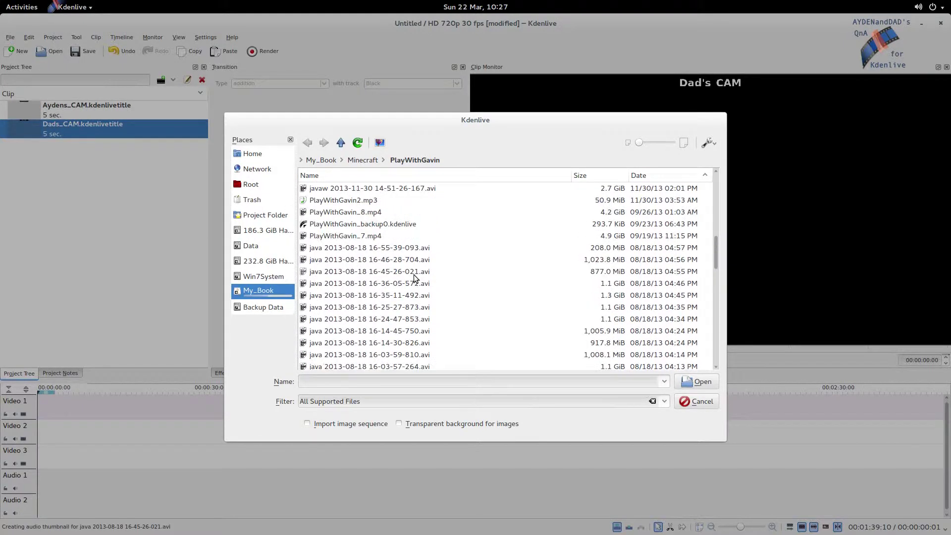
pyautogui.scroll(-2, 416, 279)
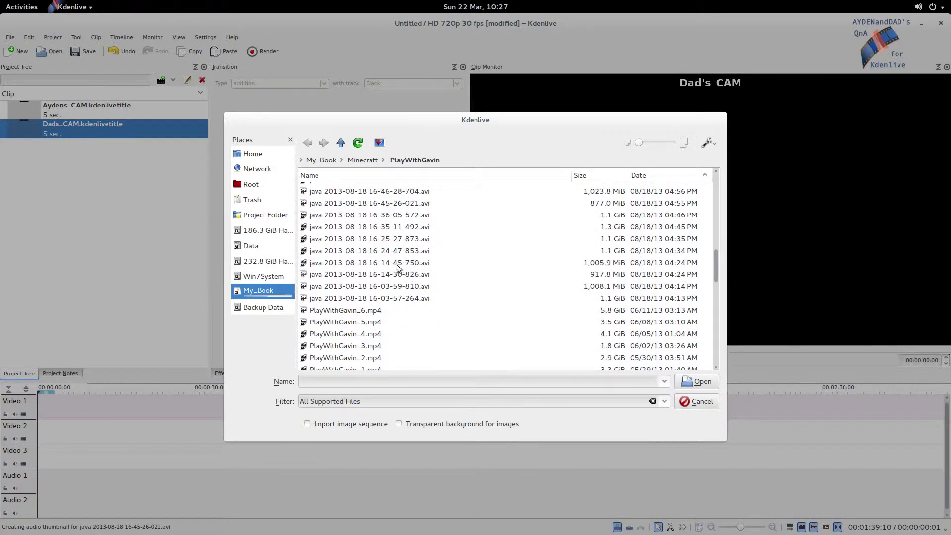
pyautogui.click(401, 265)
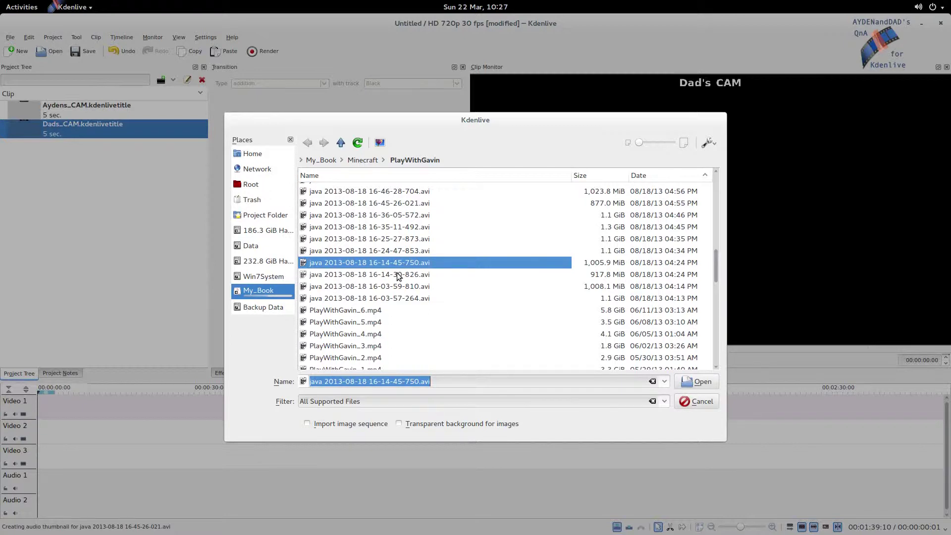
pyautogui.keyDown('ctrl'); pyautogui.click(398, 275); pyautogui.keyUp('ctrl')
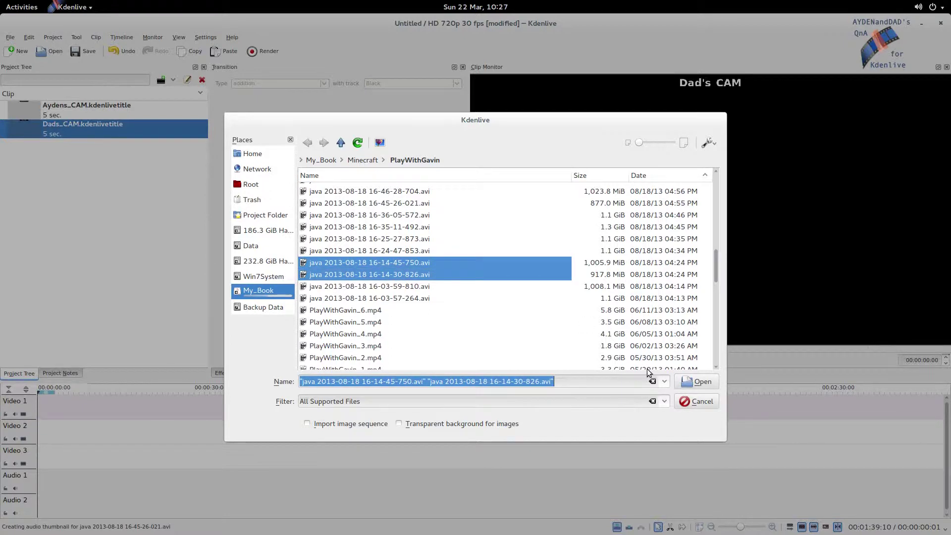
pyautogui.click(698, 382)
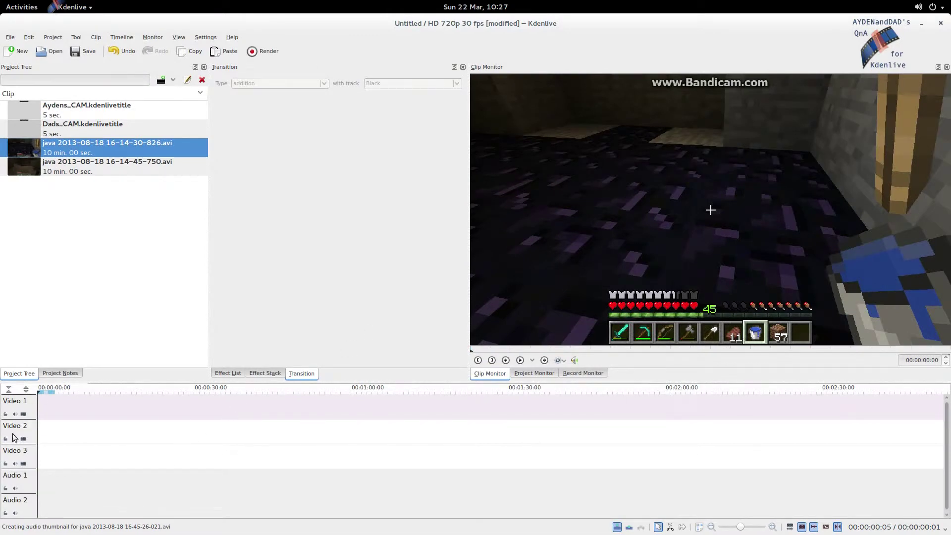
# - Insert a new video track from the Video 1 header so the timeline has Video 1–4
pyautogui.rightClick(35, 411)
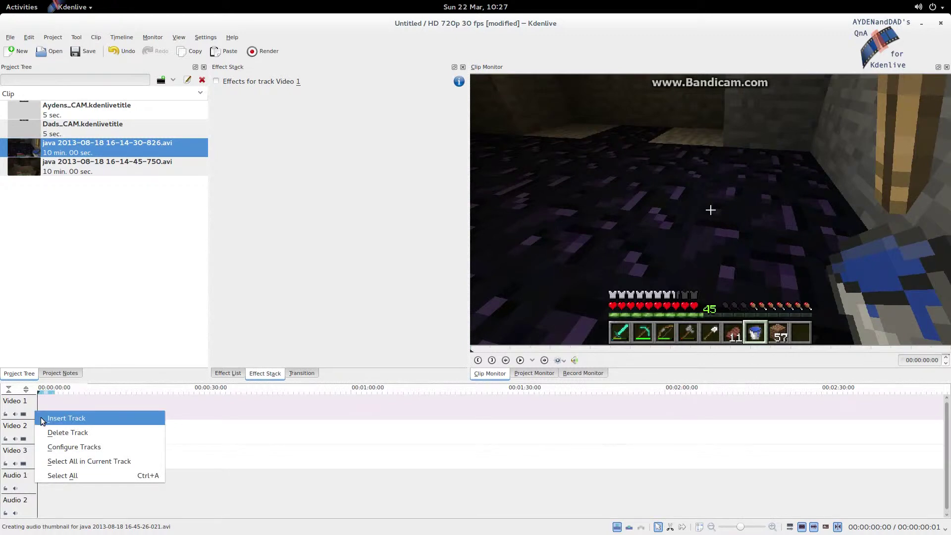
pyautogui.click(47, 417)
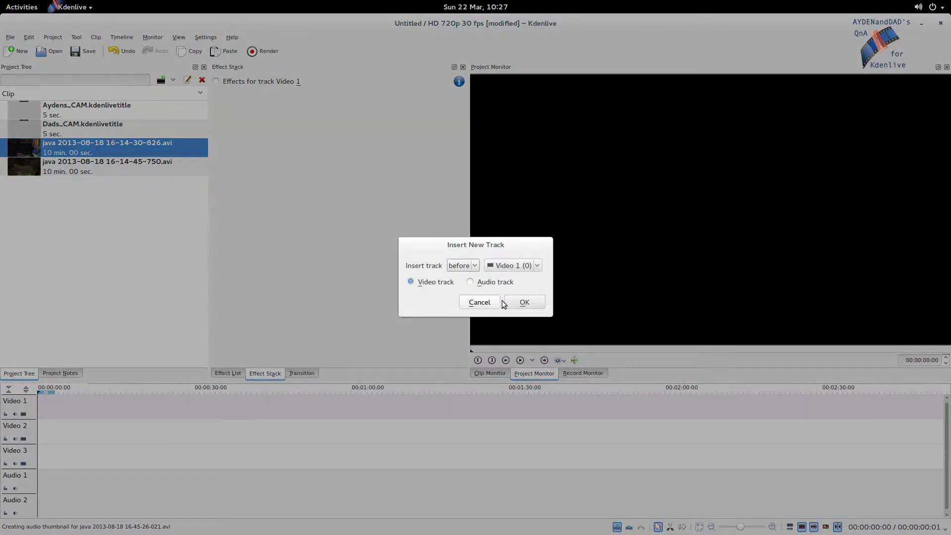
pyautogui.click(525, 303)
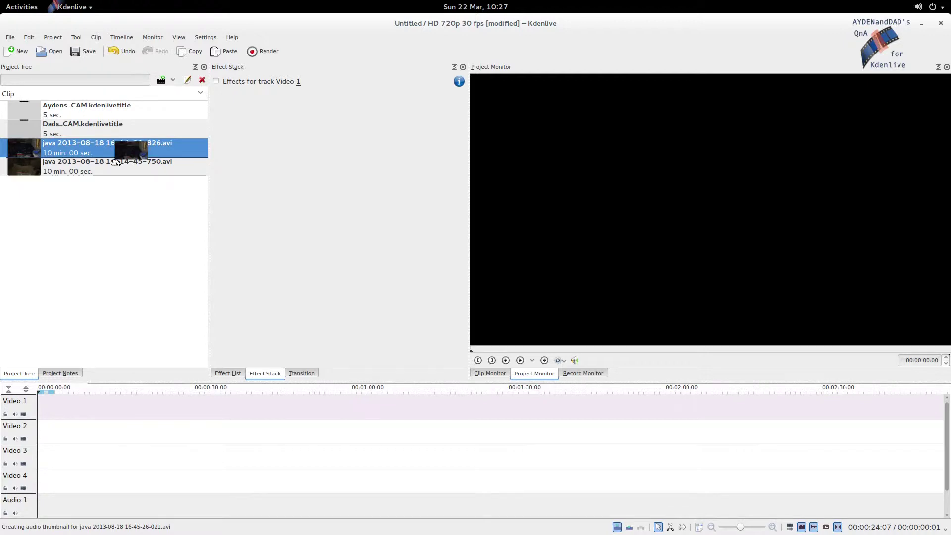
# - Place 16-14-30-826 on Video 4, 16-14-45-750 on Video 2, and Dads_CAM on Video 1
pyautogui.click(490, 373)
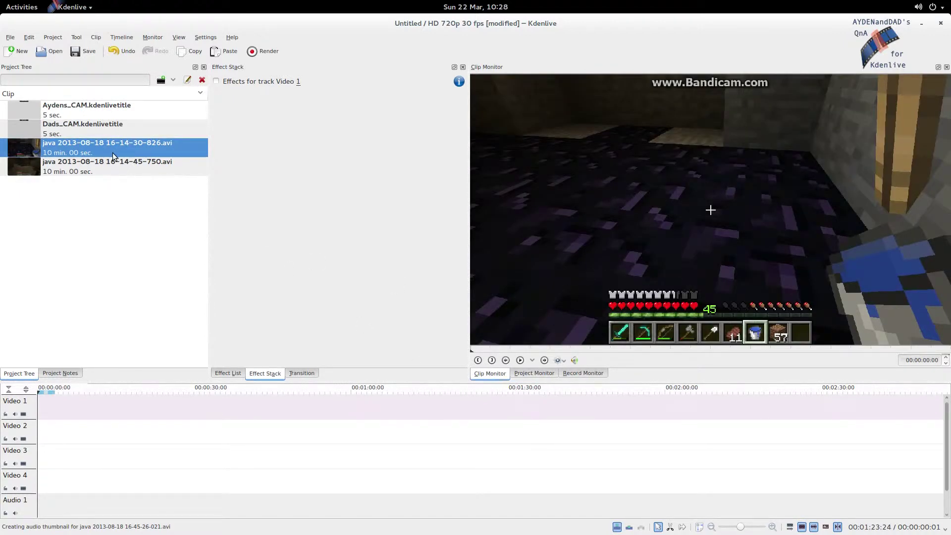
pyautogui.moveTo(119, 148); pyautogui.dragTo(100, 479)
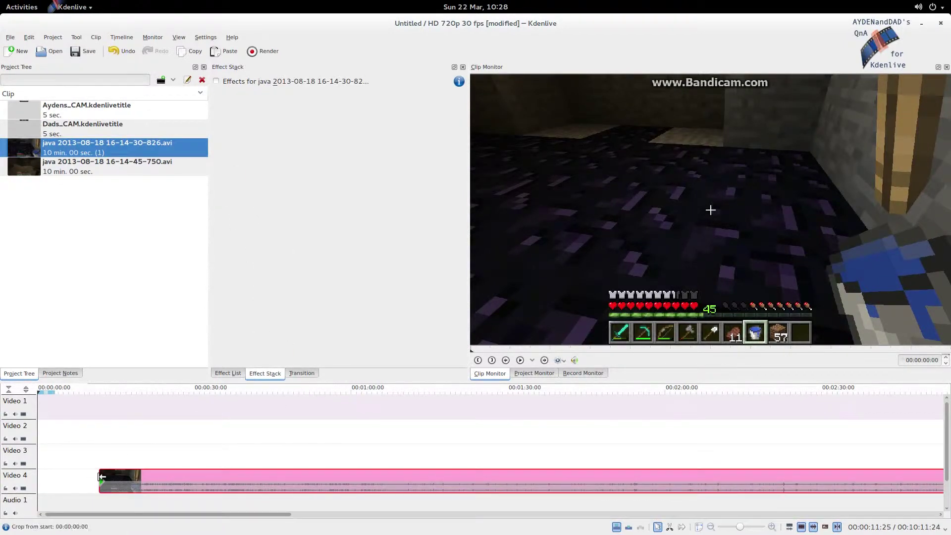
pyautogui.click(53, 169)
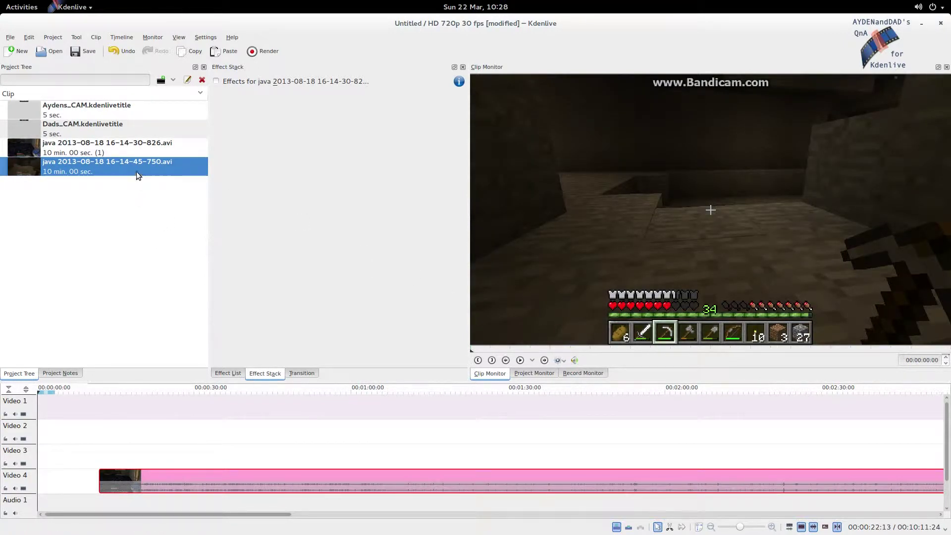
pyautogui.moveTo(137, 167); pyautogui.dragTo(202, 435)
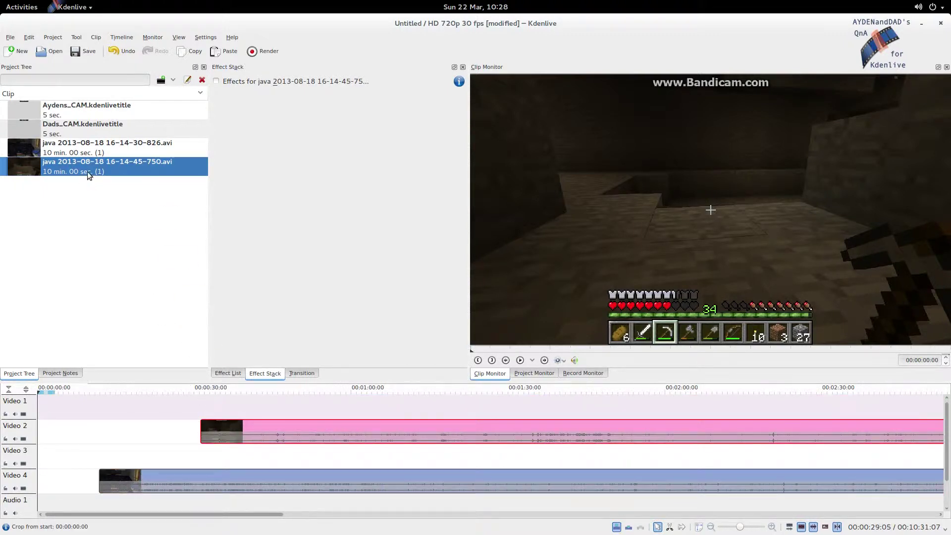
pyautogui.moveTo(79, 130); pyautogui.dragTo(784, 408)
pyautogui.click(224, 408)
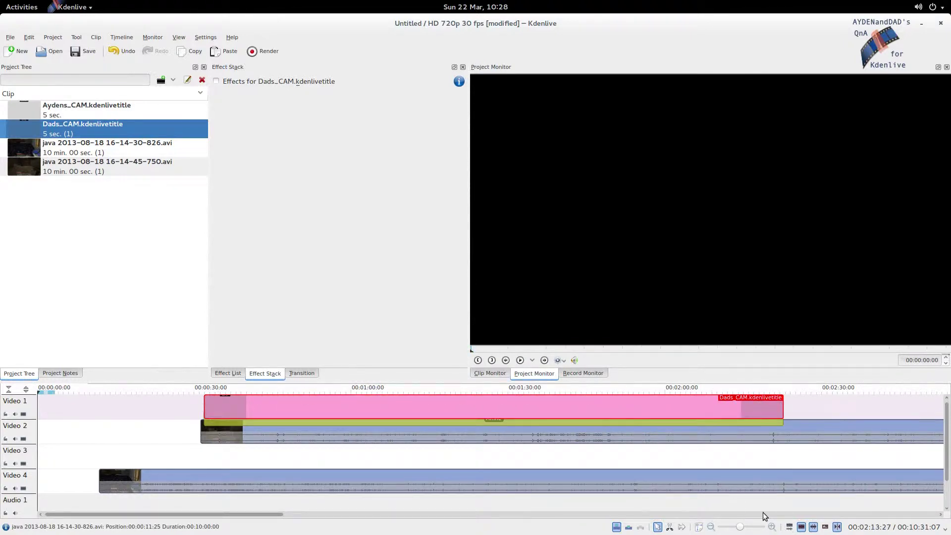
# - Stretch the Dads_CAM title to about 10 minutes and delete its Affine transition
pyautogui.click(700, 527)
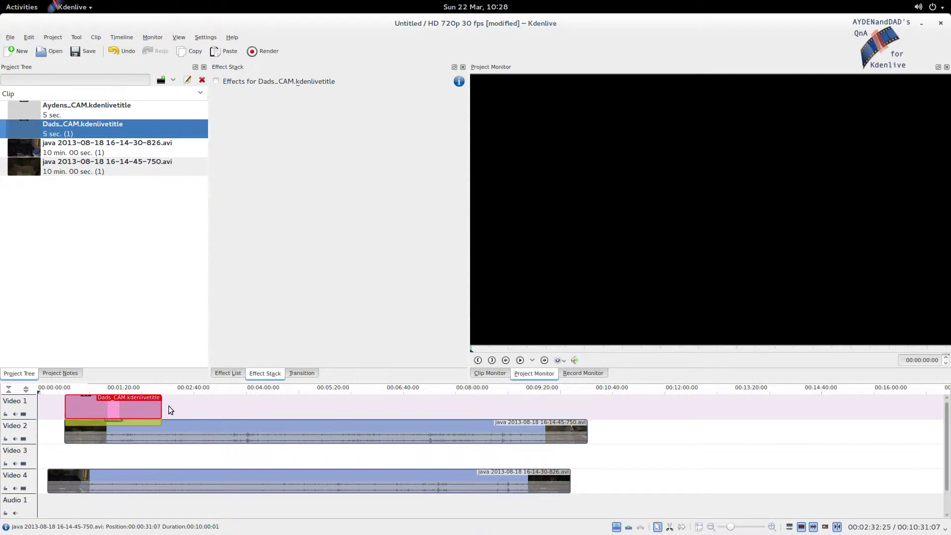
pyautogui.moveTo(163, 409); pyautogui.dragTo(585, 401)
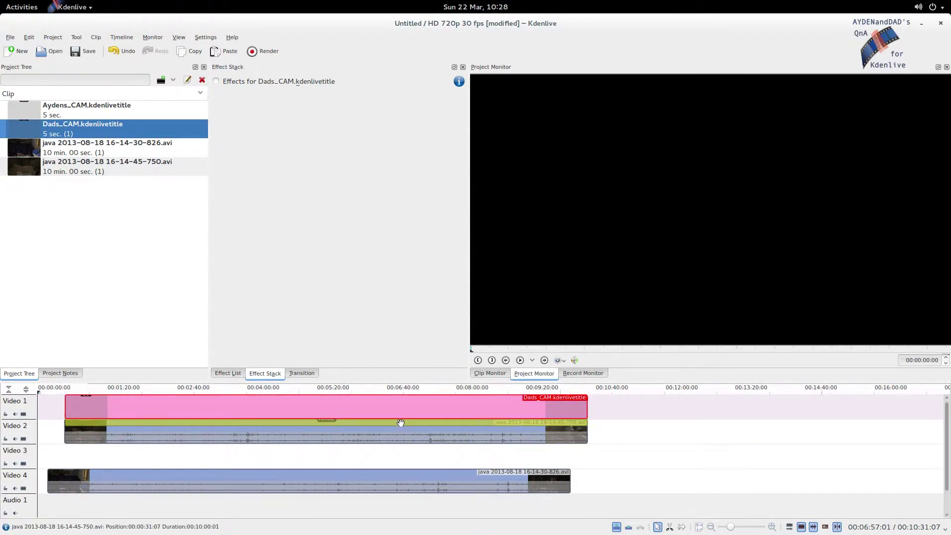
pyautogui.click(400, 422)
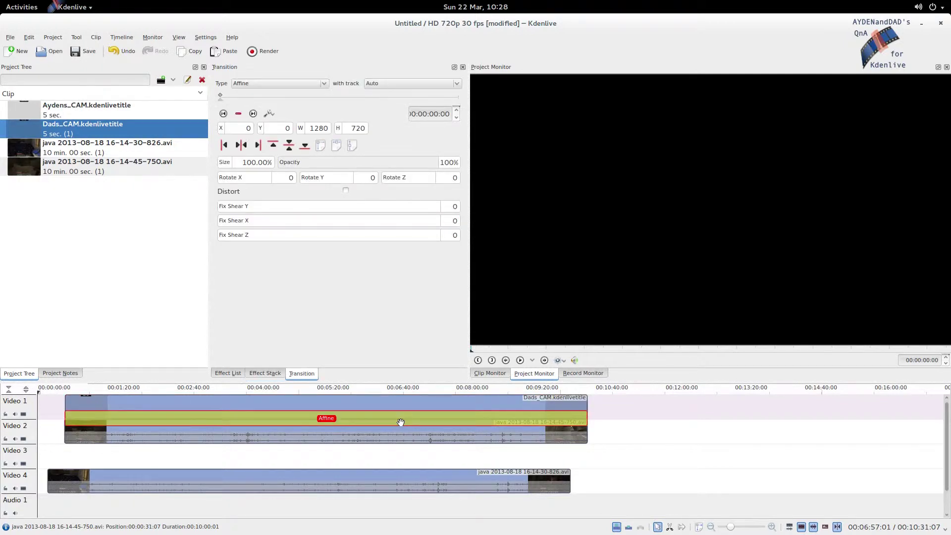
pyautogui.press('Delete')
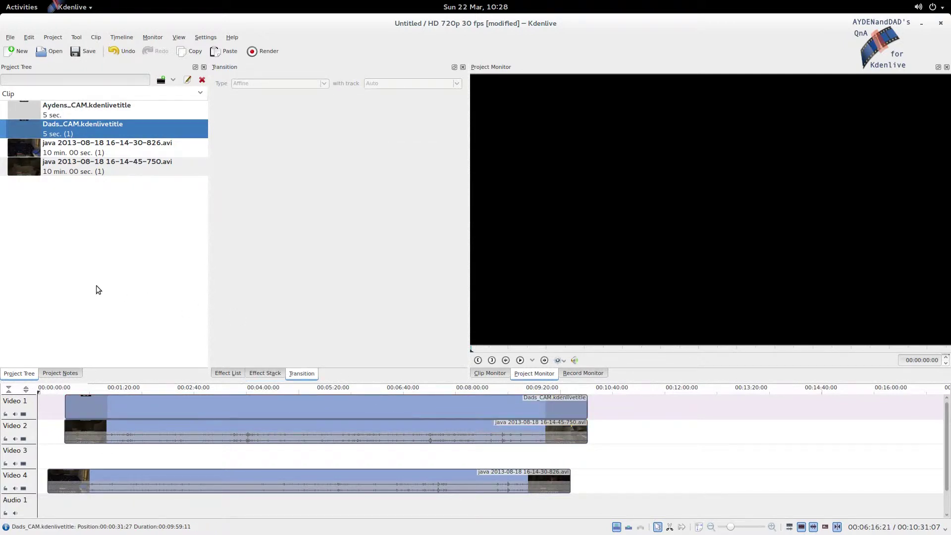
pyautogui.moveTo(181, 406); pyautogui.dragTo(211, 403)
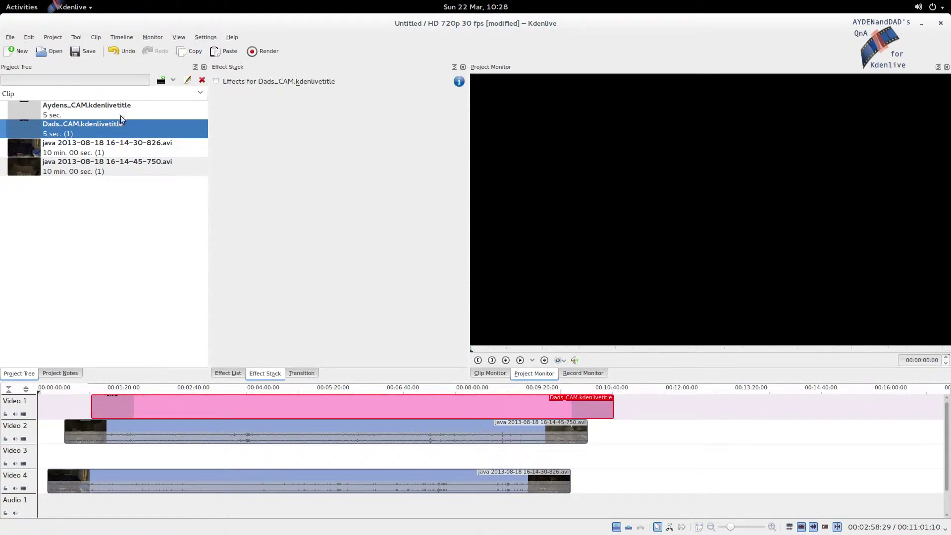
# - Place the Aydens_CAM title on Video 3 and delete its automatic Affine transition
pyautogui.click(105, 114)
pyautogui.moveTo(108, 113); pyautogui.dragTo(79, 457)
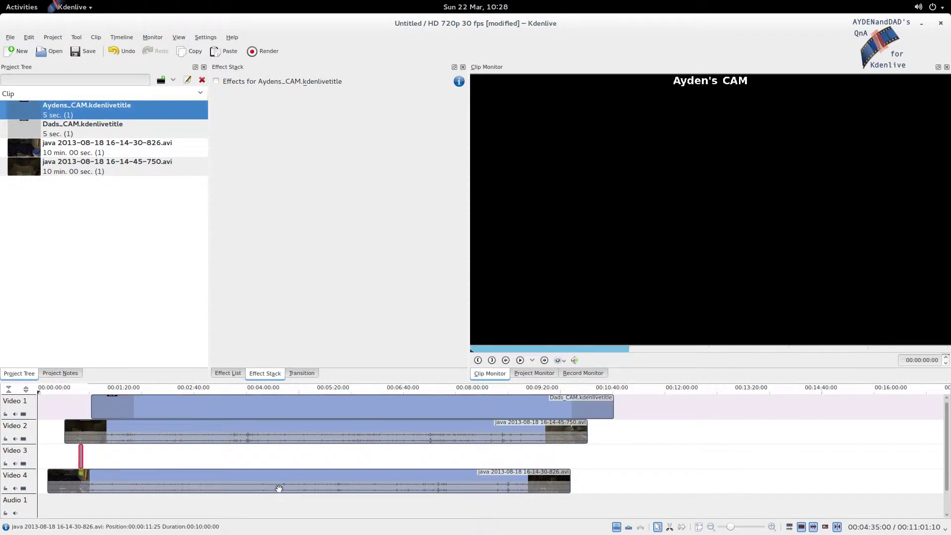
pyautogui.click(82, 510)
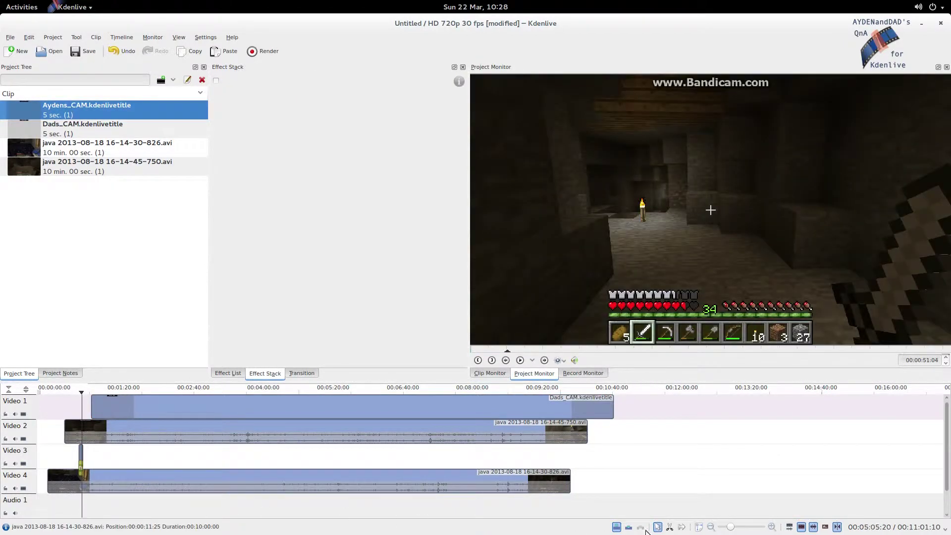
pyautogui.moveTo(728, 528)
pyautogui.mouseDown()
pyautogui.moveTo(757, 530)
pyautogui.moveTo(743, 528)
pyautogui.mouseUp()
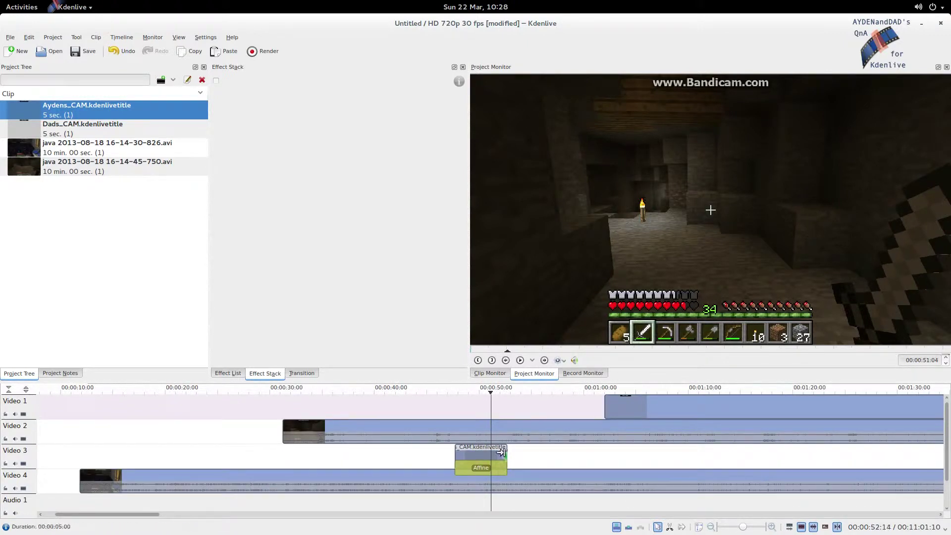
pyautogui.moveTo(501, 453); pyautogui.dragTo(825, 453)
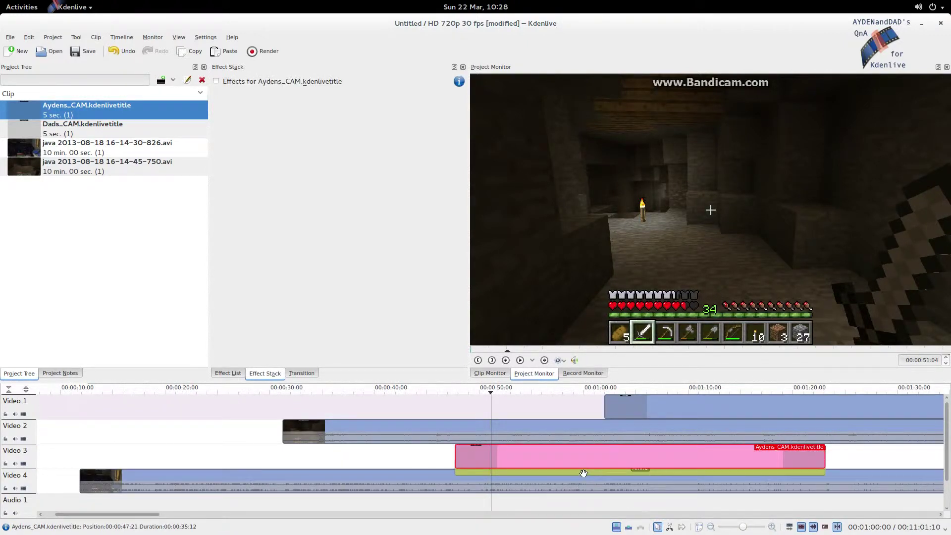
pyautogui.click(584, 473)
pyautogui.press('Delete')
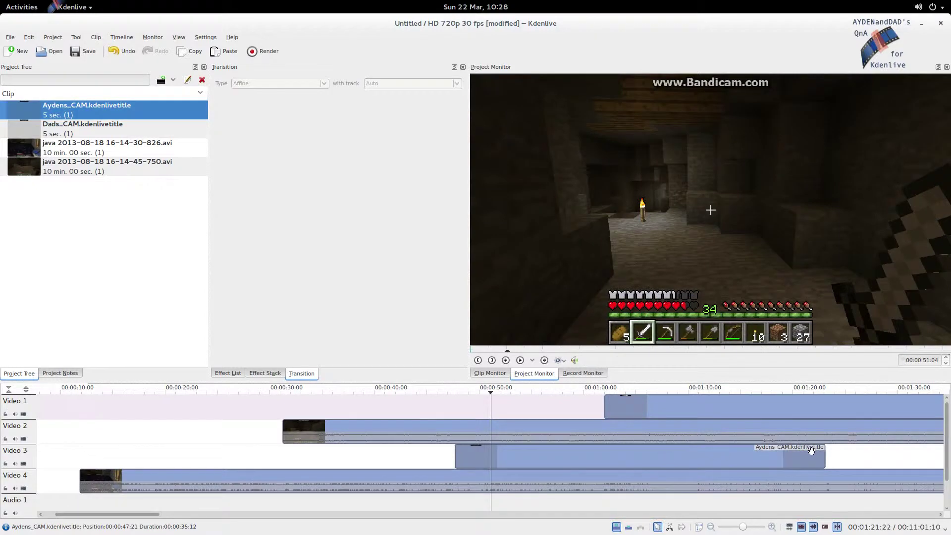
# - Shift both title clips earlier and stretch Aydens_CAM to roughly 10 minutes
pyautogui.moveTo(644, 458); pyautogui.dragTo(506, 458)
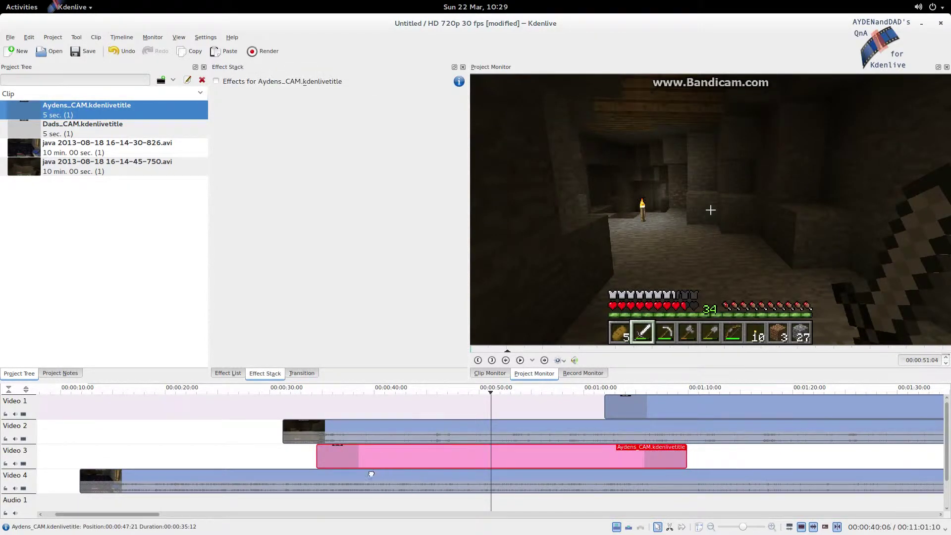
pyautogui.moveTo(362, 458); pyautogui.dragTo(249, 457)
pyautogui.moveTo(675, 411); pyautogui.dragTo(443, 414)
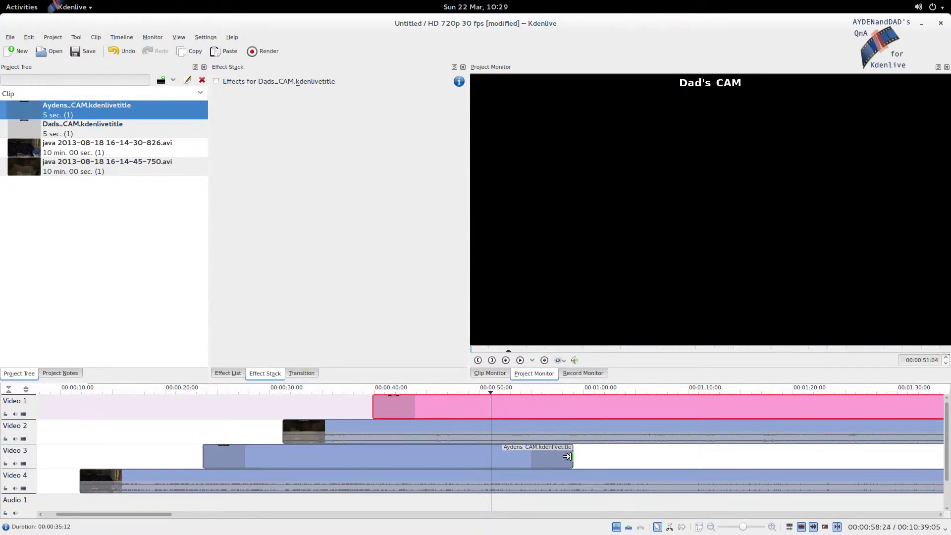
pyautogui.moveTo(573, 460); pyautogui.dragTo(941, 451)
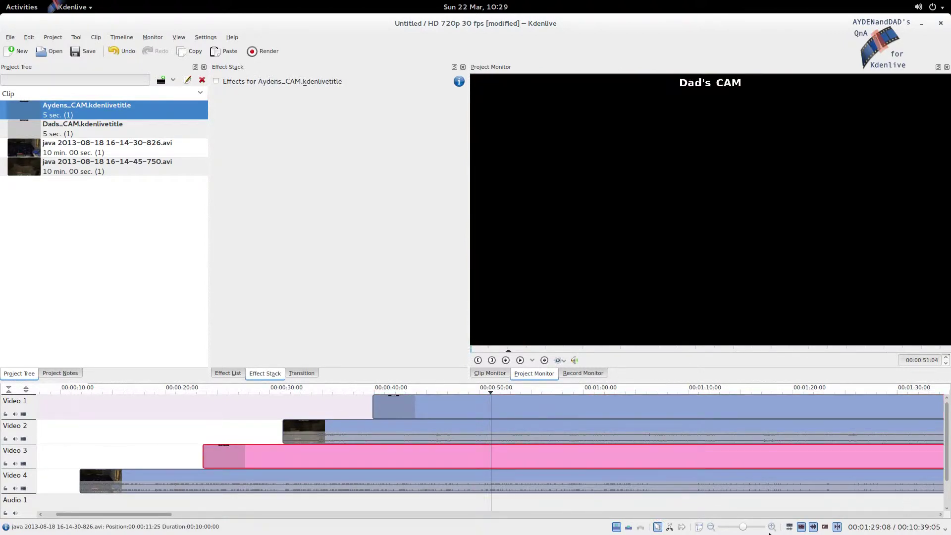
pyautogui.click(733, 529)
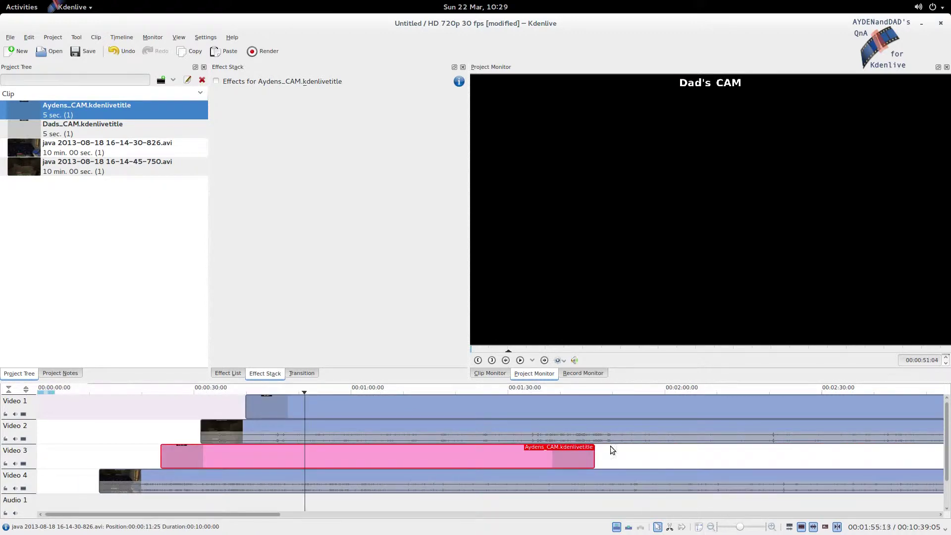
pyautogui.click(699, 528)
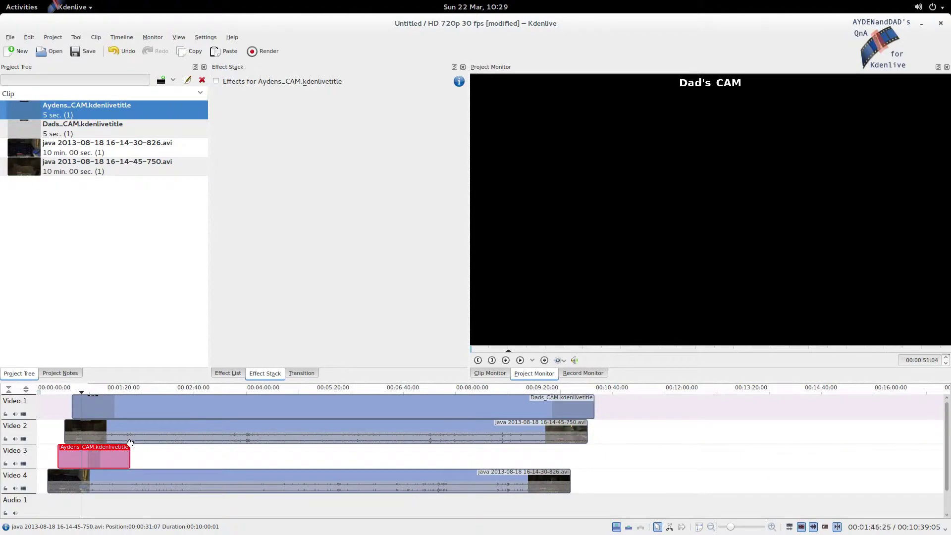
pyautogui.moveTo(130, 455); pyautogui.dragTo(580, 454)
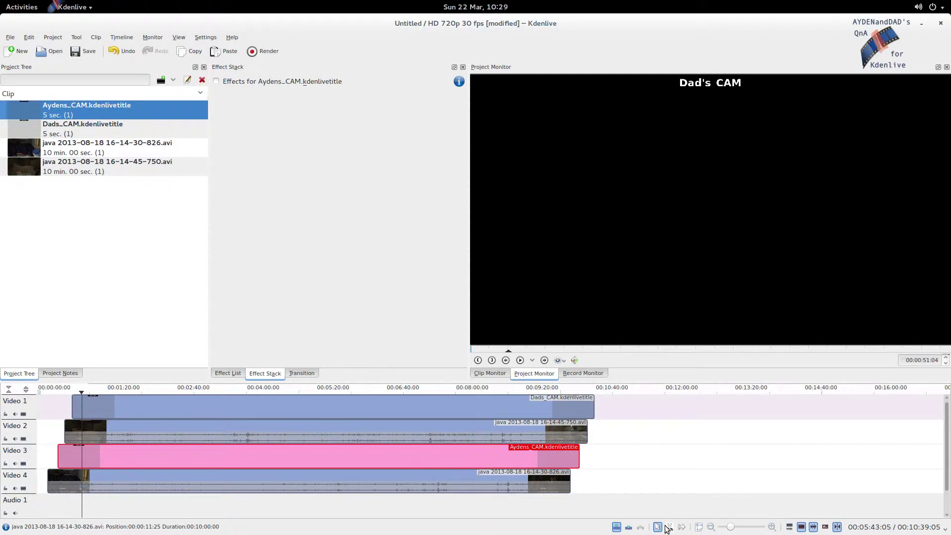
pyautogui.click(741, 527)
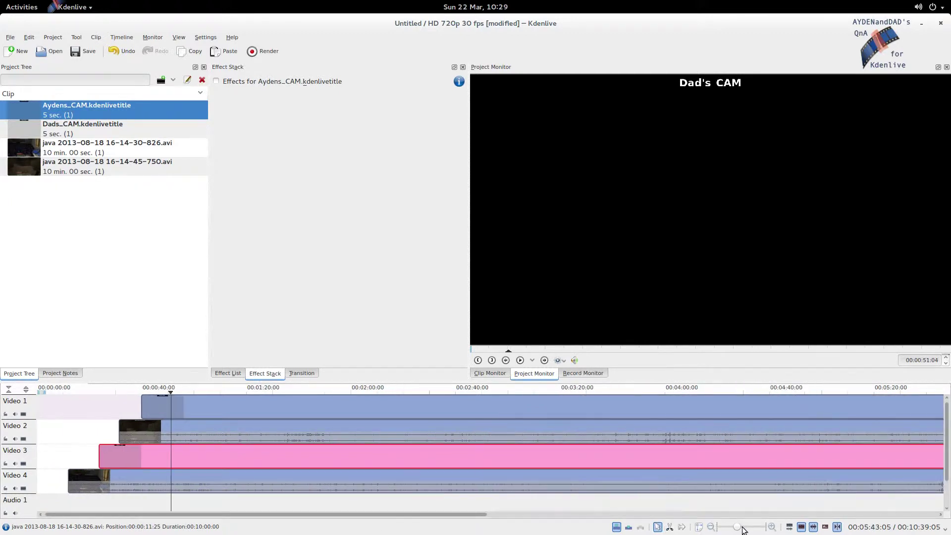
# - Zoom in and scrub the playhead to find where Ayden's CAM title begins
pyautogui.click(756, 530)
pyautogui.click(756, 530)
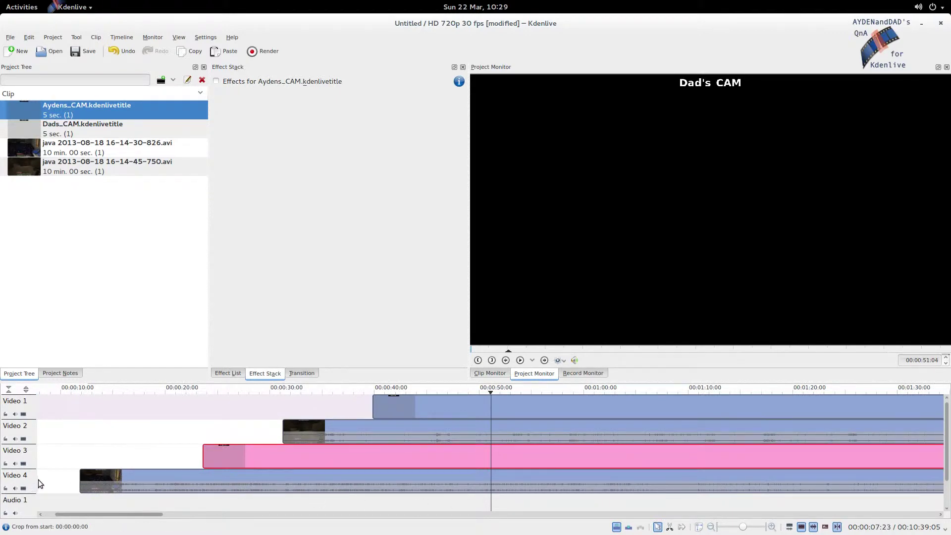
pyautogui.click(140, 454)
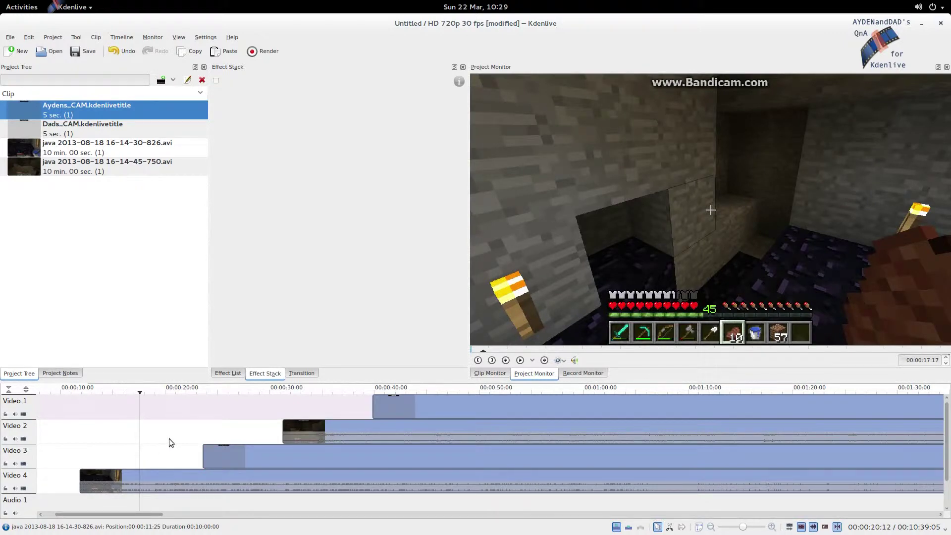
pyautogui.click(212, 429)
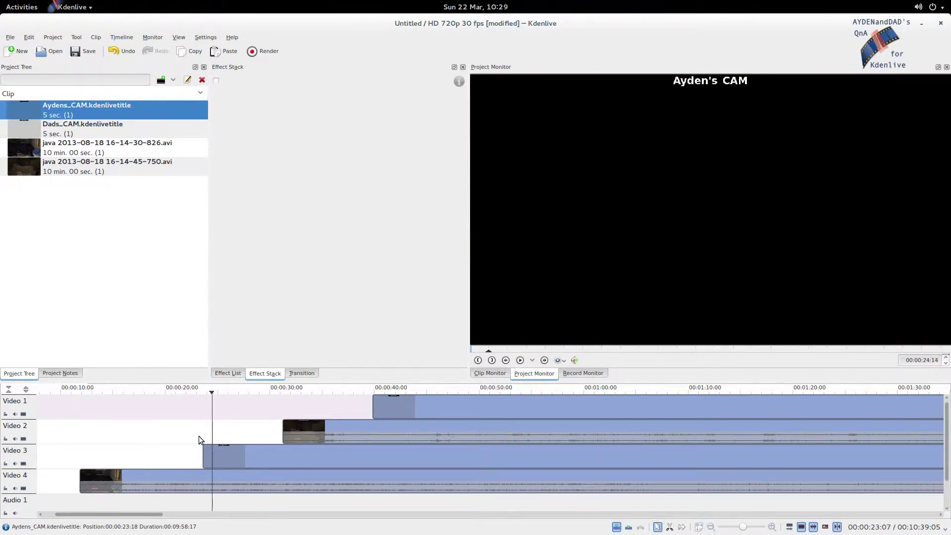
pyautogui.click(200, 439)
pyautogui.click(203, 441)
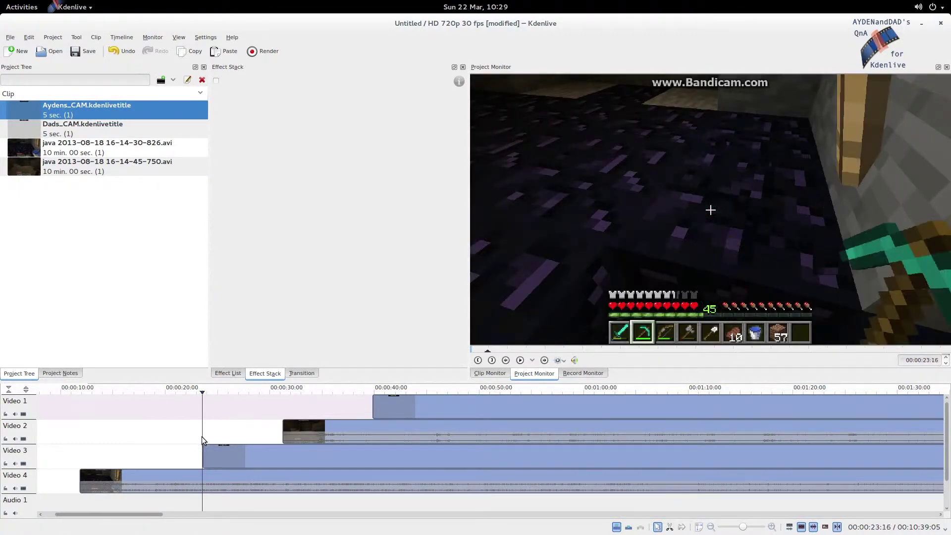
pyautogui.click(208, 437)
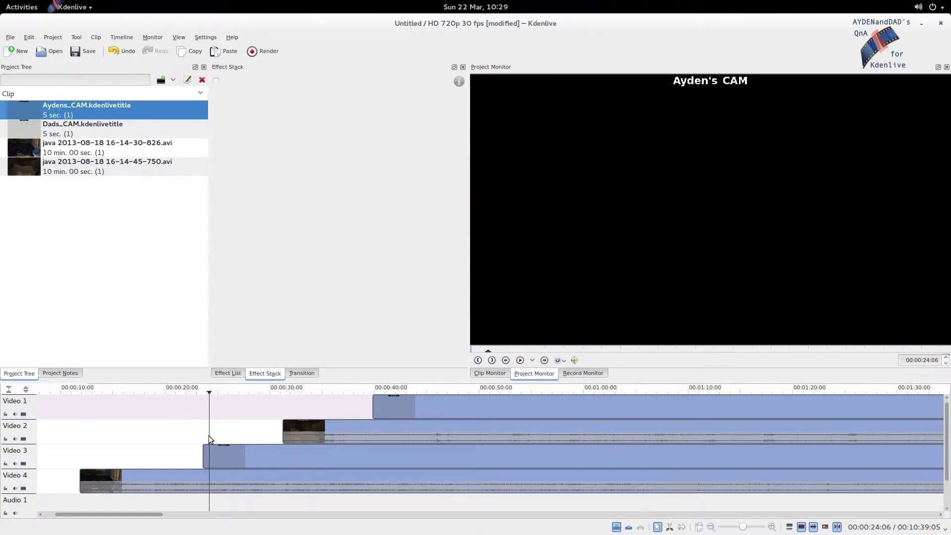
pyautogui.click(205, 435)
pyautogui.click(201, 436)
pyautogui.click(206, 436)
pyautogui.click(202, 436)
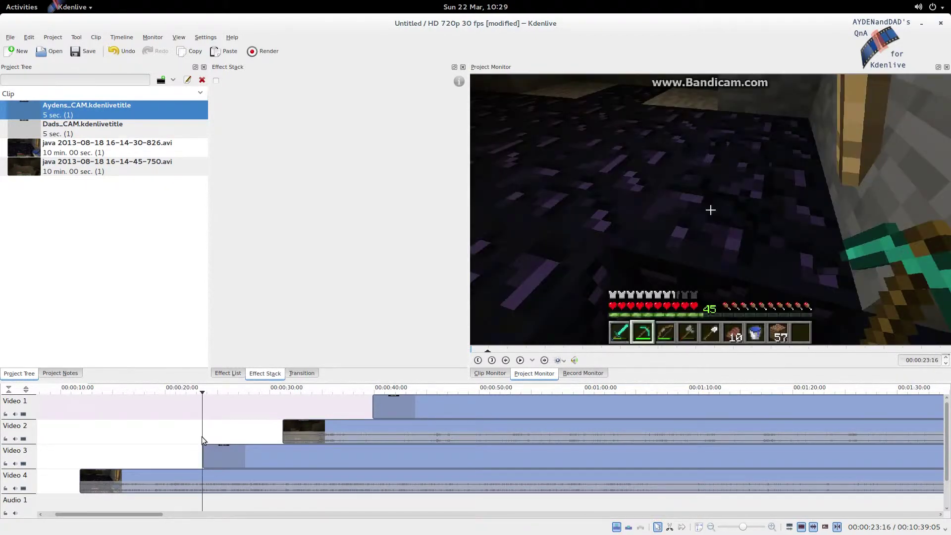
pyautogui.moveTo(201, 436); pyautogui.dragTo(216, 437)
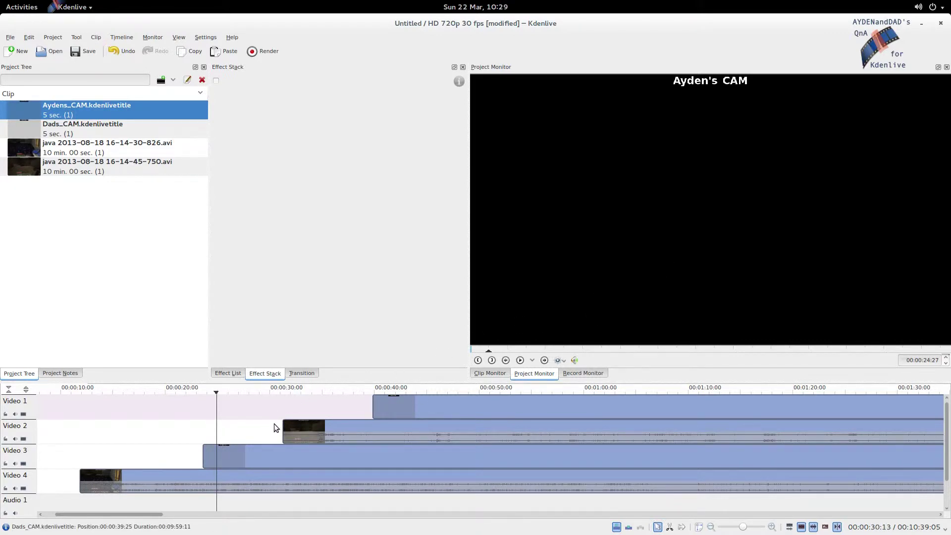
# - Move Dads_CAM to 00:00:31:07 with the Video 2 clip and Aydens_CAM to Video 4's clip start
pyautogui.moveTo(274, 424); pyautogui.dragTo(290, 429)
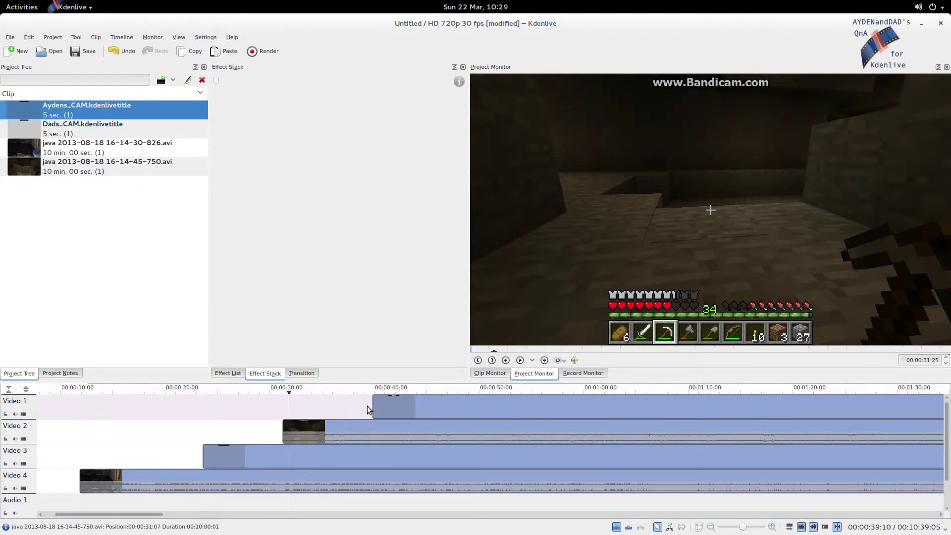
pyautogui.moveTo(367, 406); pyautogui.dragTo(383, 412)
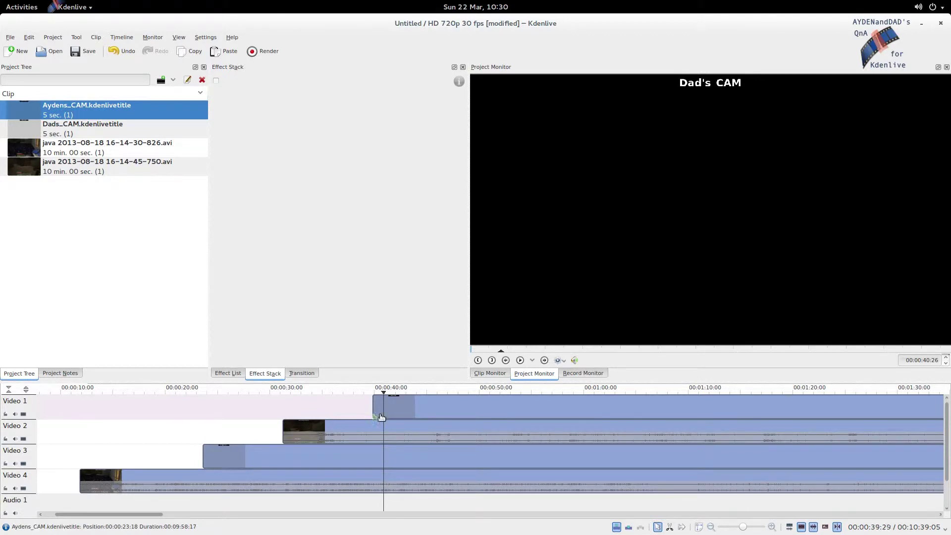
pyautogui.moveTo(418, 404); pyautogui.dragTo(328, 407)
pyautogui.moveTo(221, 456); pyautogui.dragTo(98, 455)
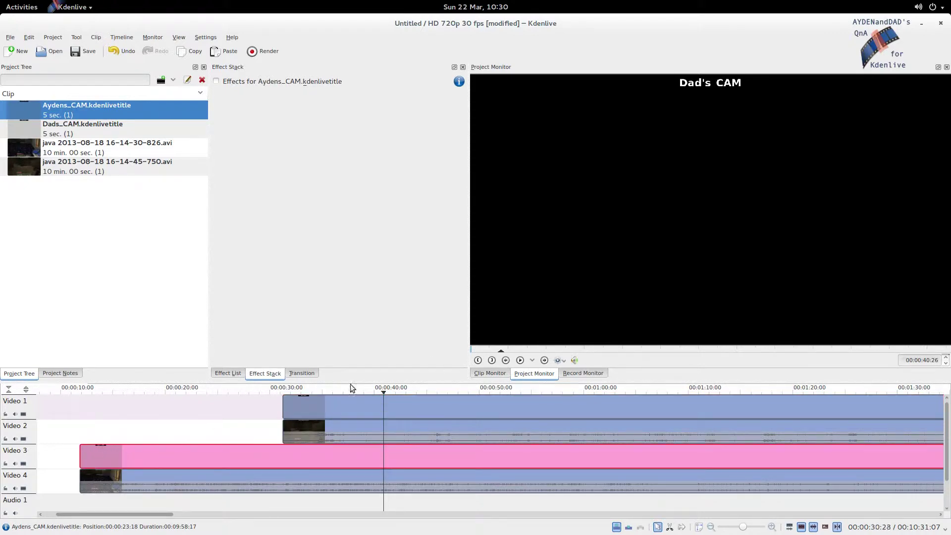
# - Add a Composite transition from Video 1 to Video 2 spanning the Dads_CAM clip
pyautogui.click(286, 418)
pyautogui.click(290, 426)
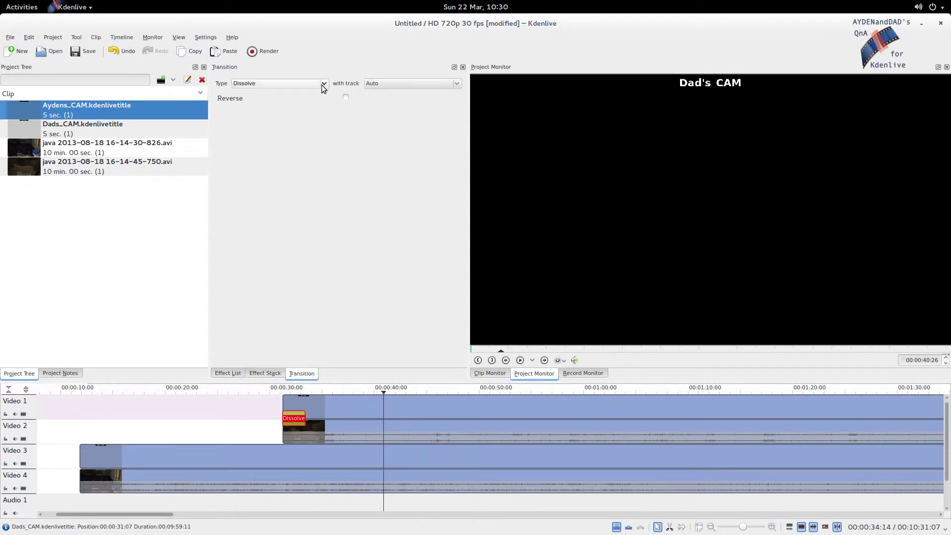
pyautogui.click(322, 85)
pyautogui.click(294, 169)
pyautogui.moveTo(301, 421); pyautogui.dragTo(941, 430)
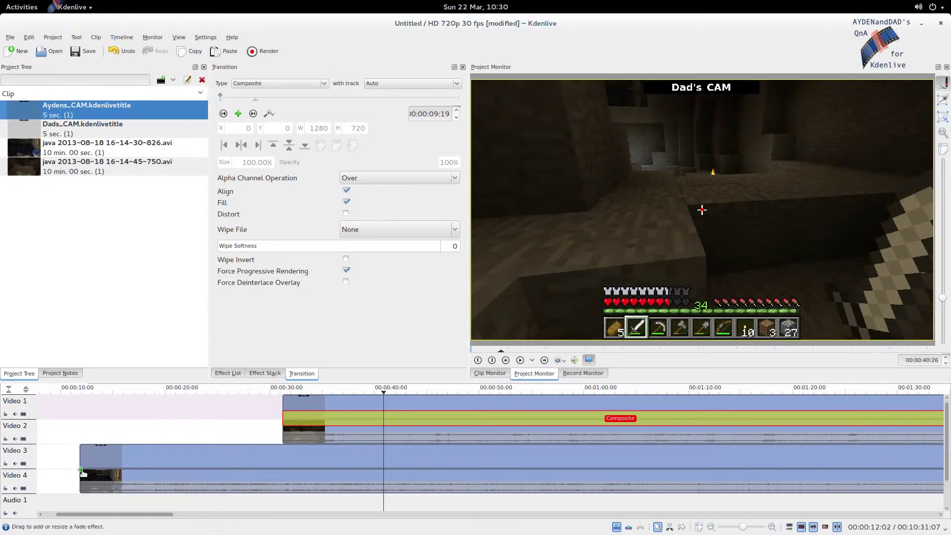
# - Add a Composite transition from Video 3 to Video 4 spanning the Aydens_CAM clip
pyautogui.click(84, 466)
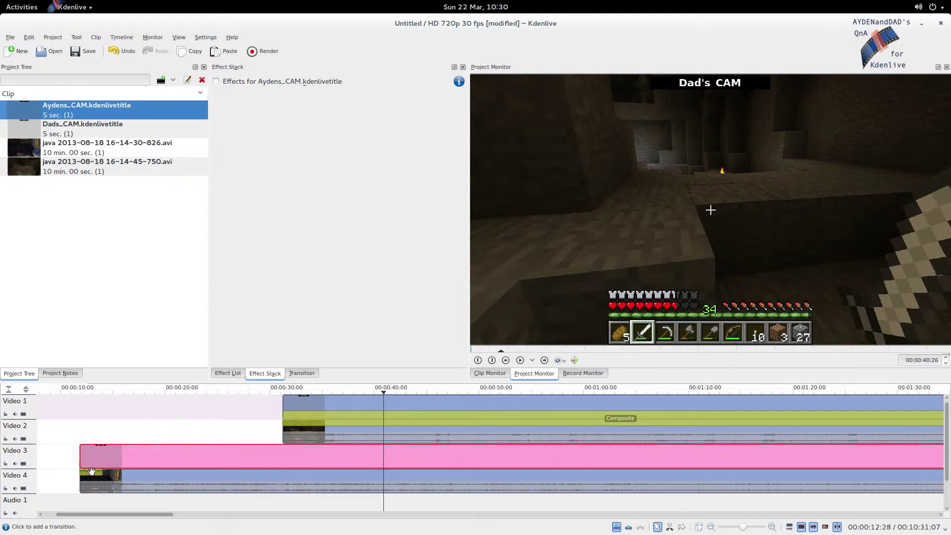
pyautogui.click(94, 470)
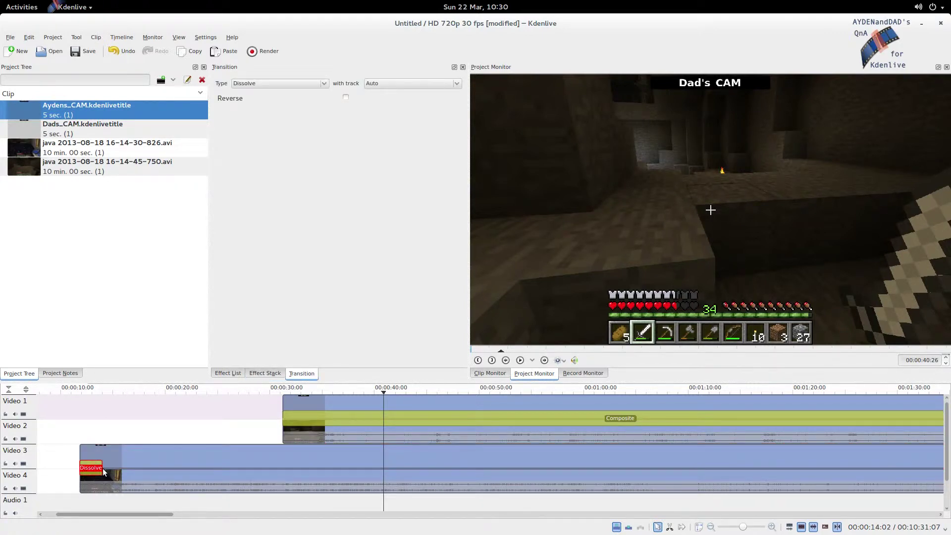
pyautogui.moveTo(104, 470); pyautogui.dragTo(944, 468)
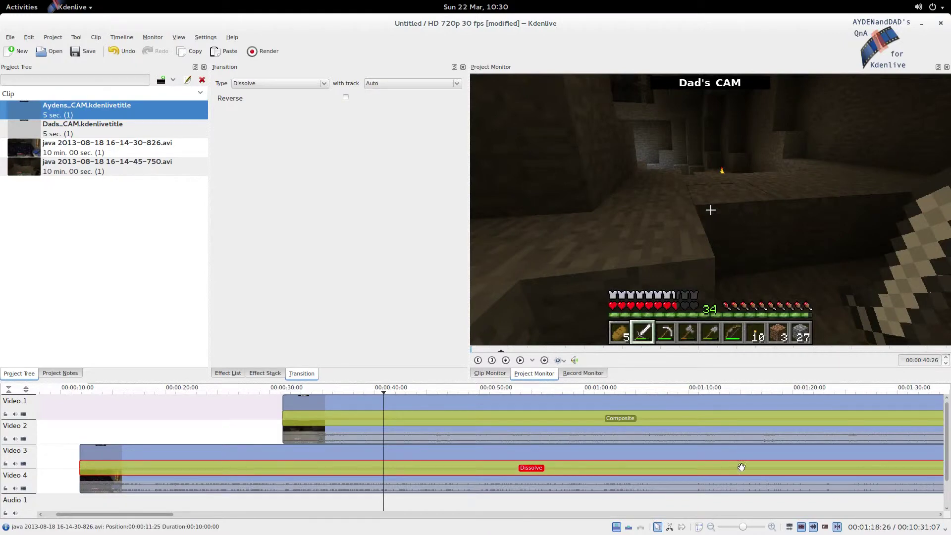
pyautogui.click(324, 85)
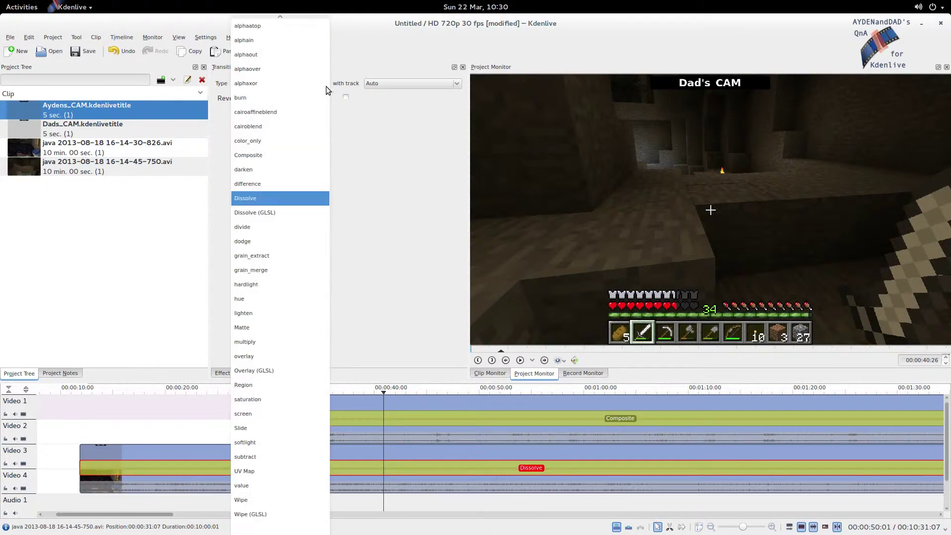
pyautogui.click(296, 150)
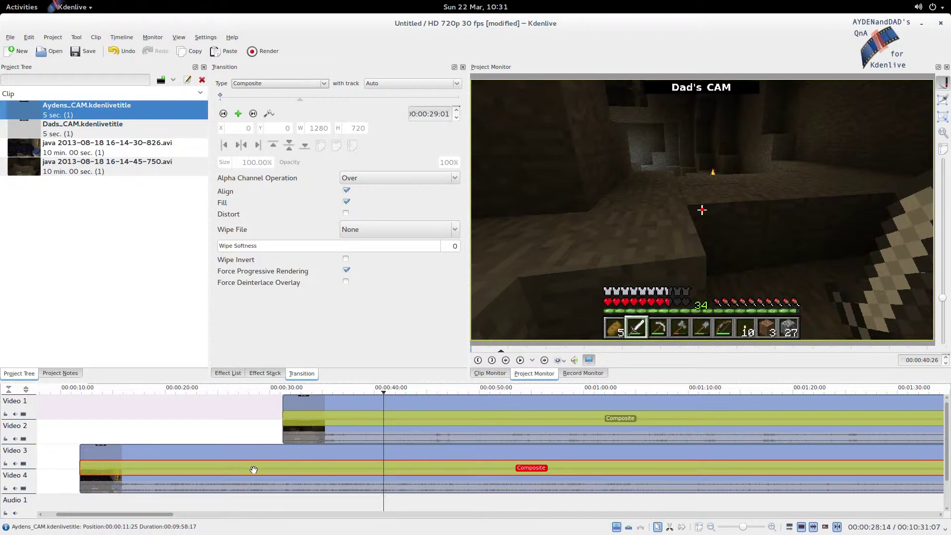
pyautogui.click(341, 419)
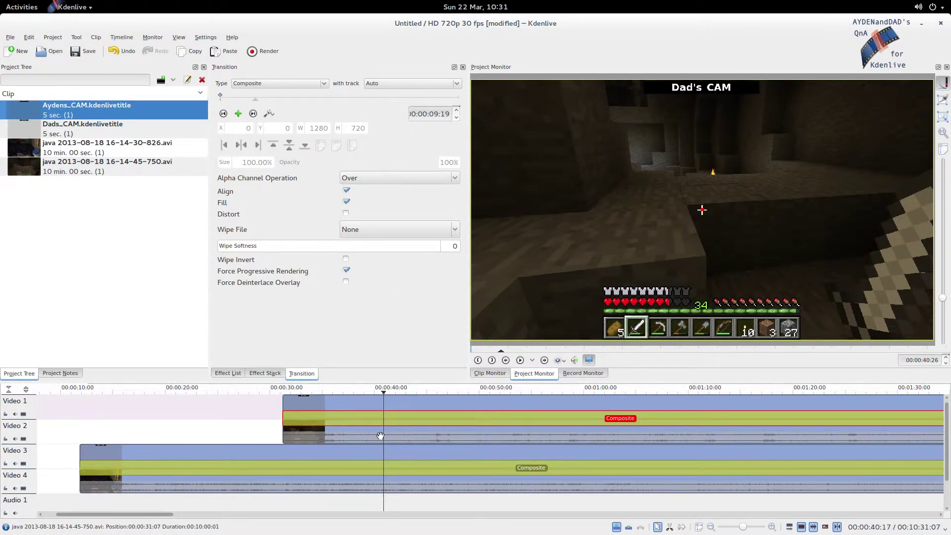
# - Extend both Composite transitions to the ends of their gameplay clips
pyautogui.click(279, 426)
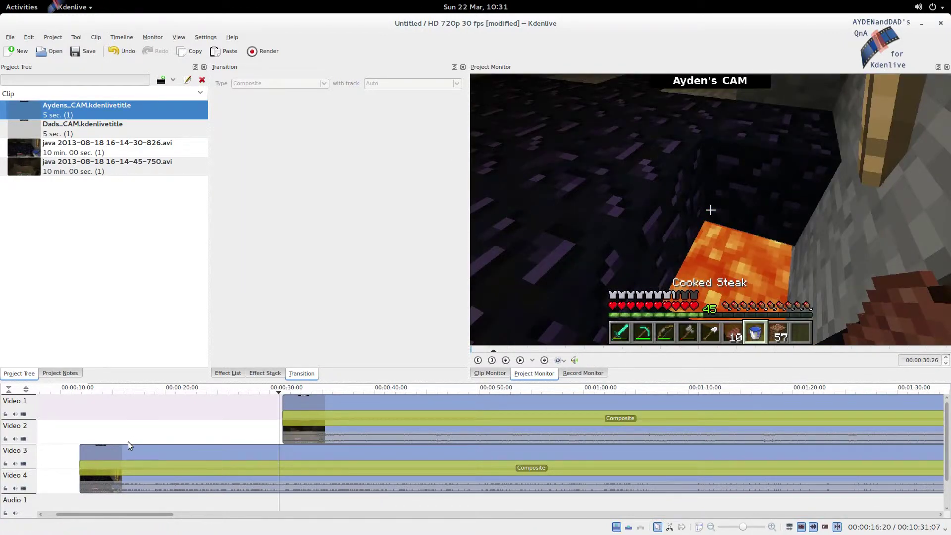
pyautogui.click(76, 438)
pyautogui.moveTo(76, 438); pyautogui.dragTo(82, 437)
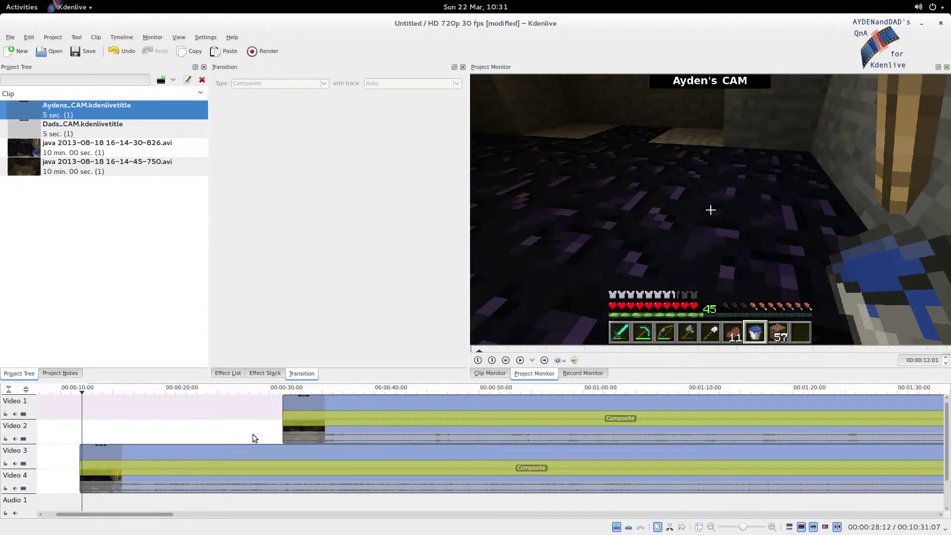
pyautogui.moveTo(253, 434); pyautogui.dragTo(314, 433)
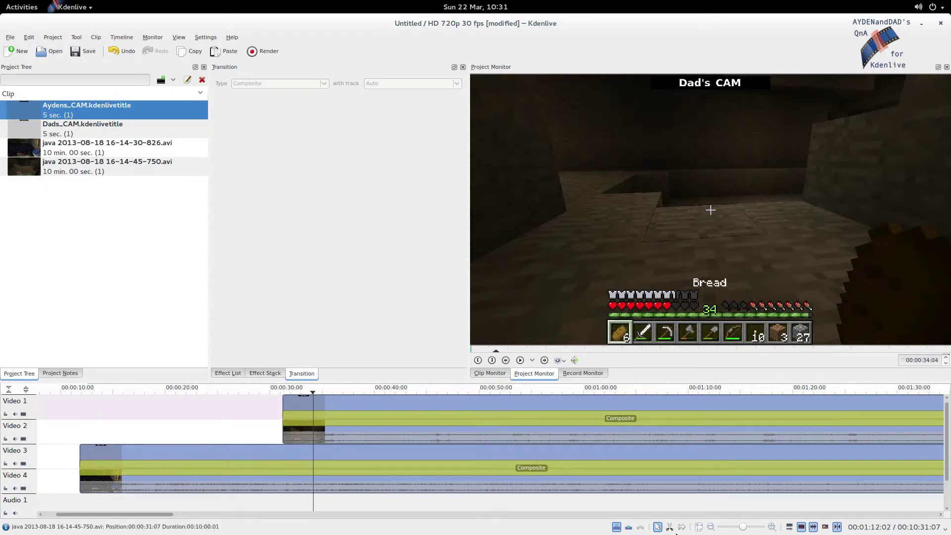
pyautogui.click(699, 528)
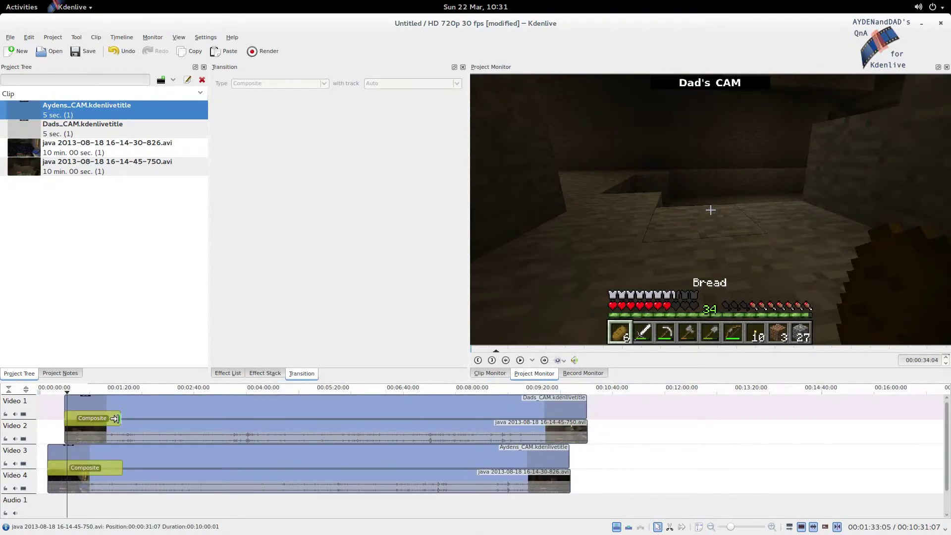
pyautogui.moveTo(114, 418); pyautogui.dragTo(585, 450)
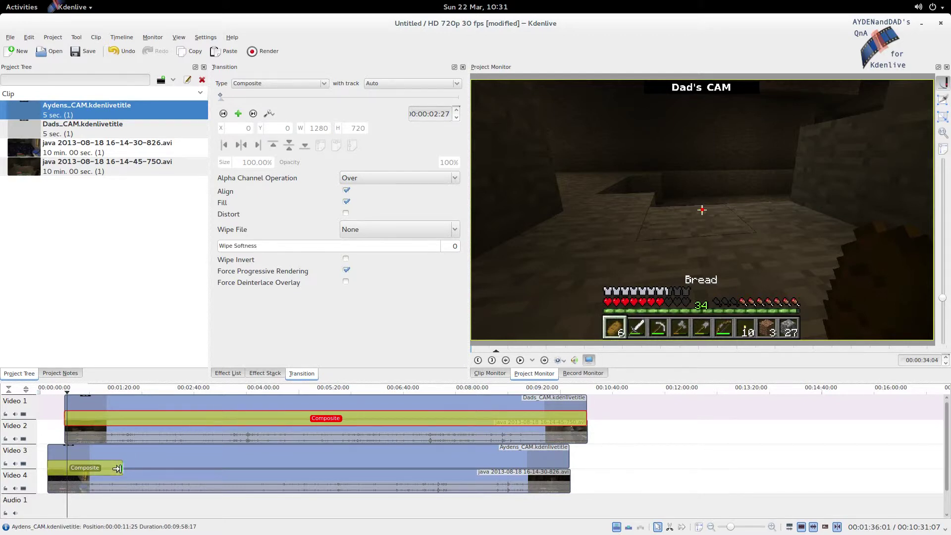
pyautogui.moveTo(117, 468); pyautogui.dragTo(564, 487)
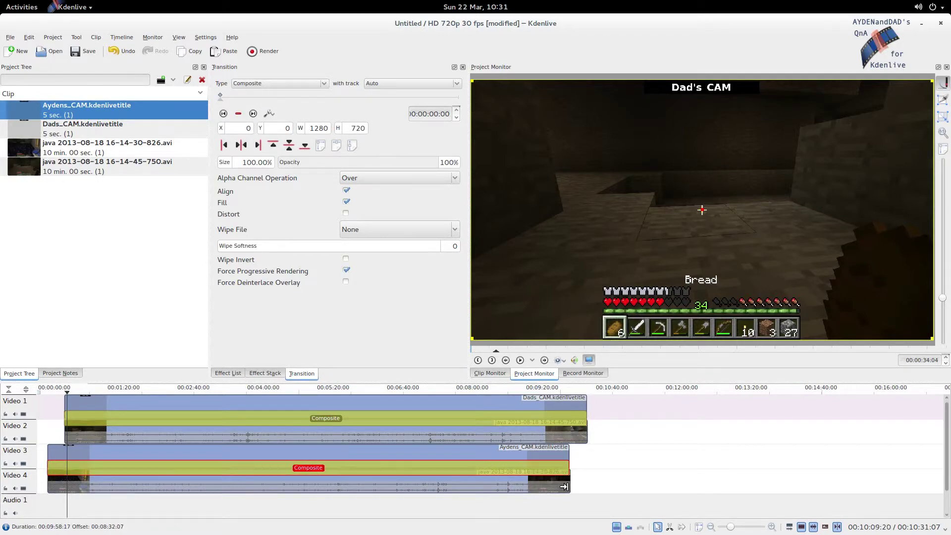
pyautogui.click(584, 478)
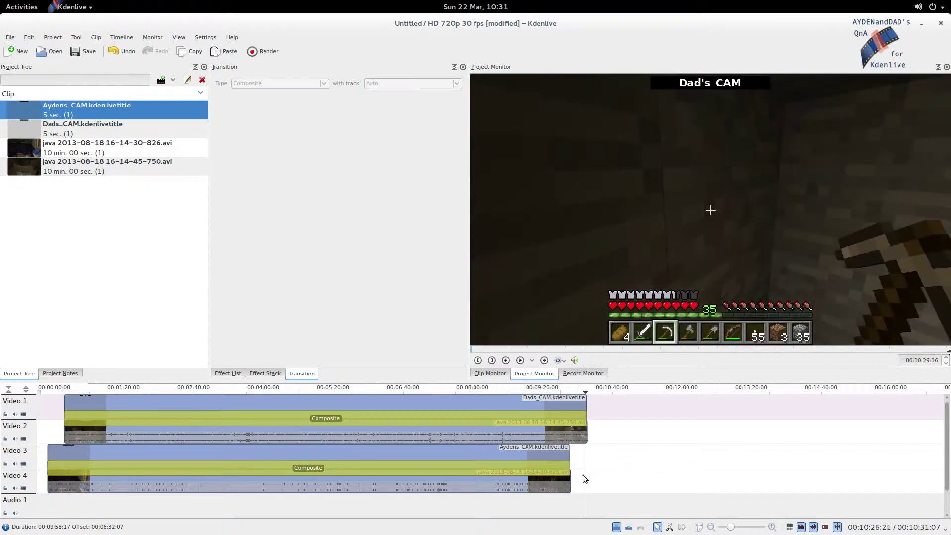
# - Extend the Aydens_CAM and Dads_CAM titles to end exactly with the Video 4 and Video 2 clips
pyautogui.click(749, 528)
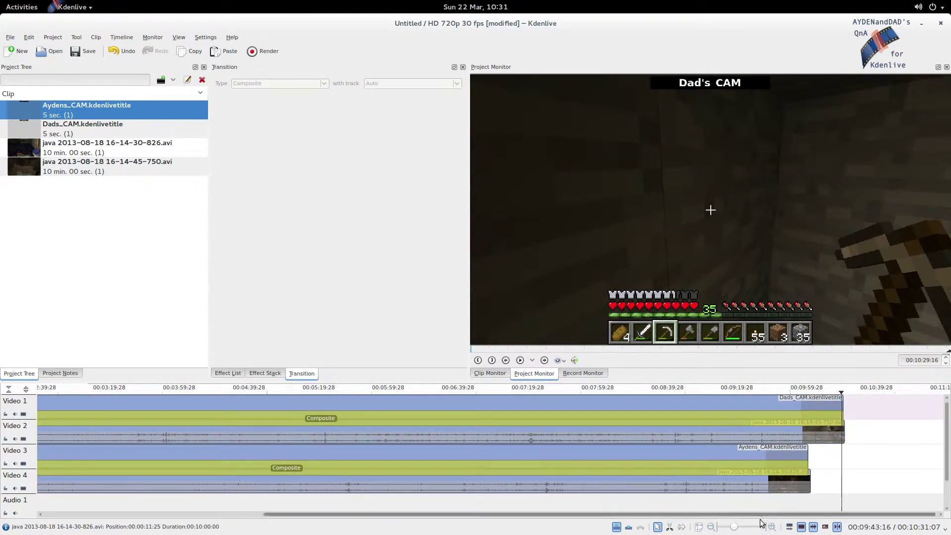
pyautogui.click(747, 528)
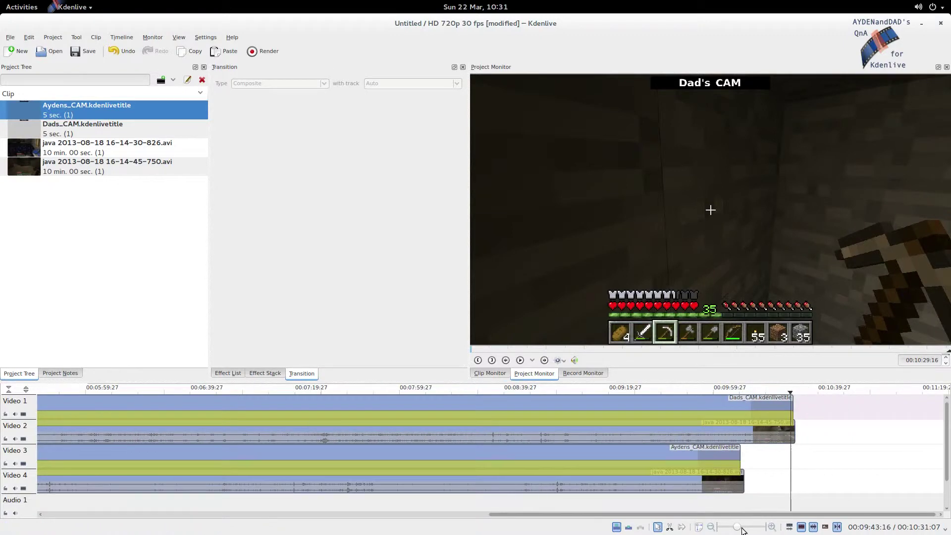
pyautogui.moveTo(735, 455); pyautogui.dragTo(743, 454)
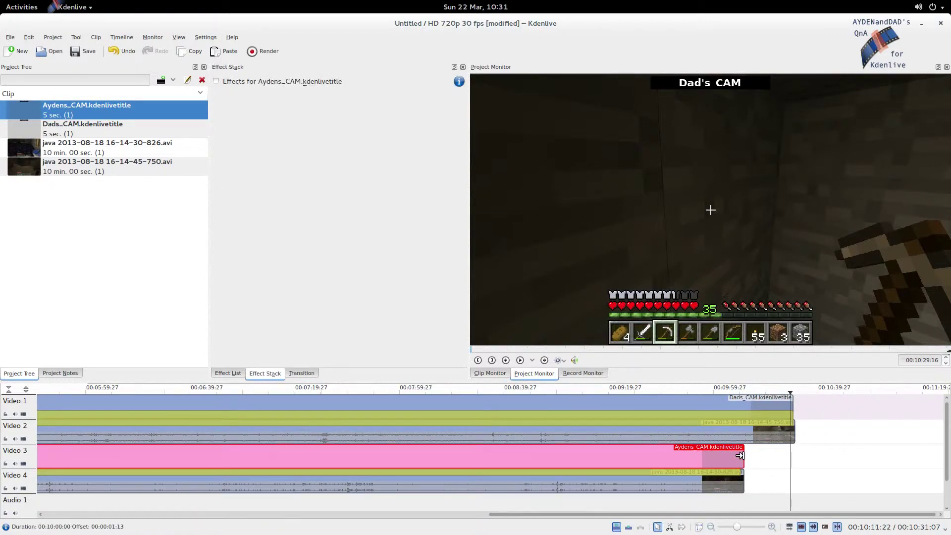
pyautogui.moveTo(793, 406); pyautogui.dragTo(792, 406)
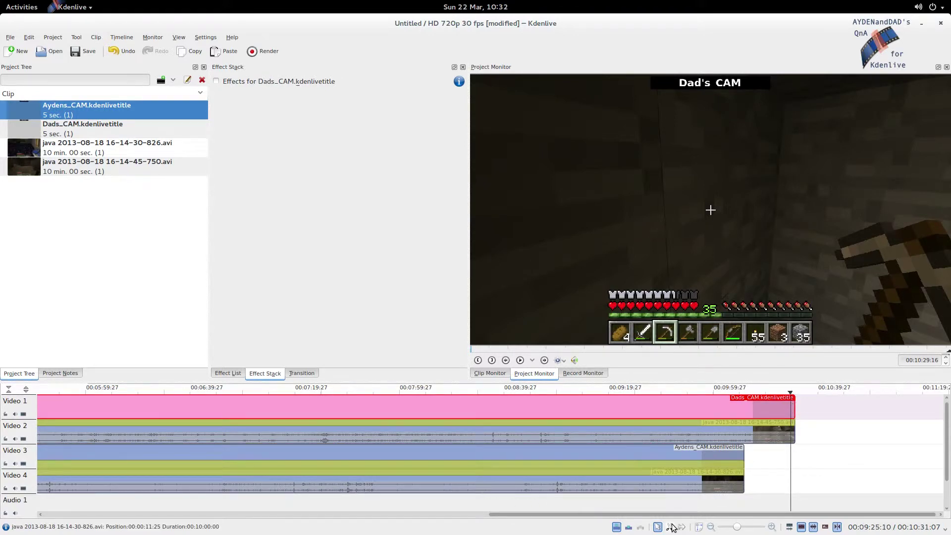
pyautogui.moveTo(674, 514); pyautogui.dragTo(212, 507)
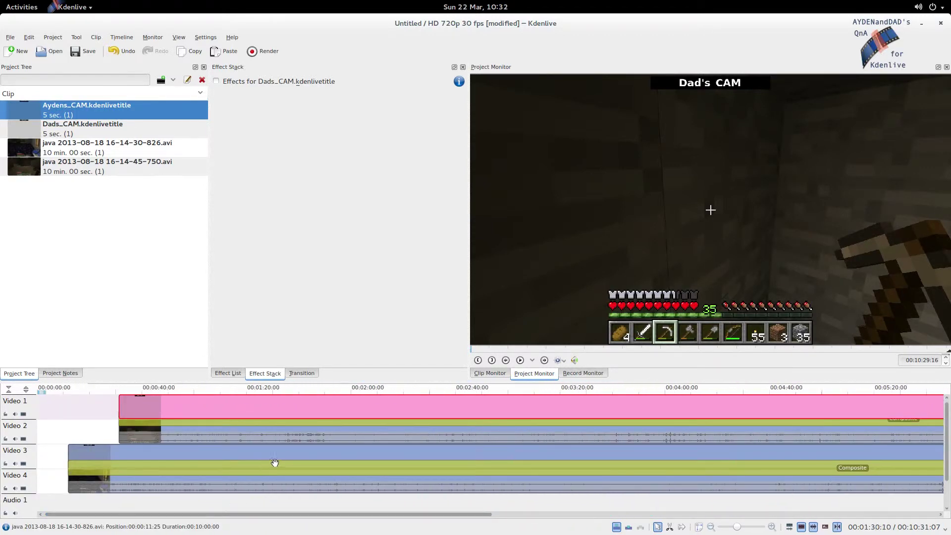
# - Set the Video 2 clip as audio reference and align the Video 4 clip's audio to it
pyautogui.rightClick(340, 434)
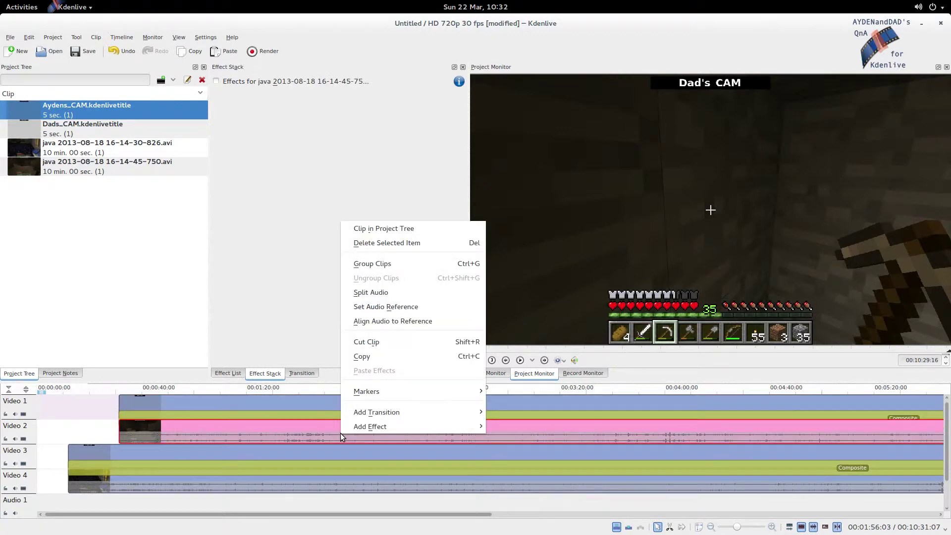
pyautogui.click(404, 308)
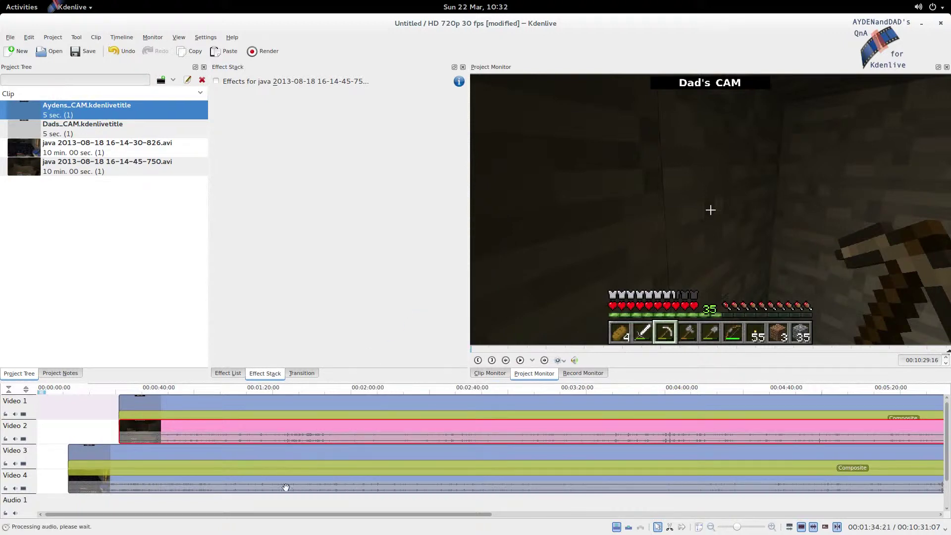
pyautogui.rightClick(384, 484)
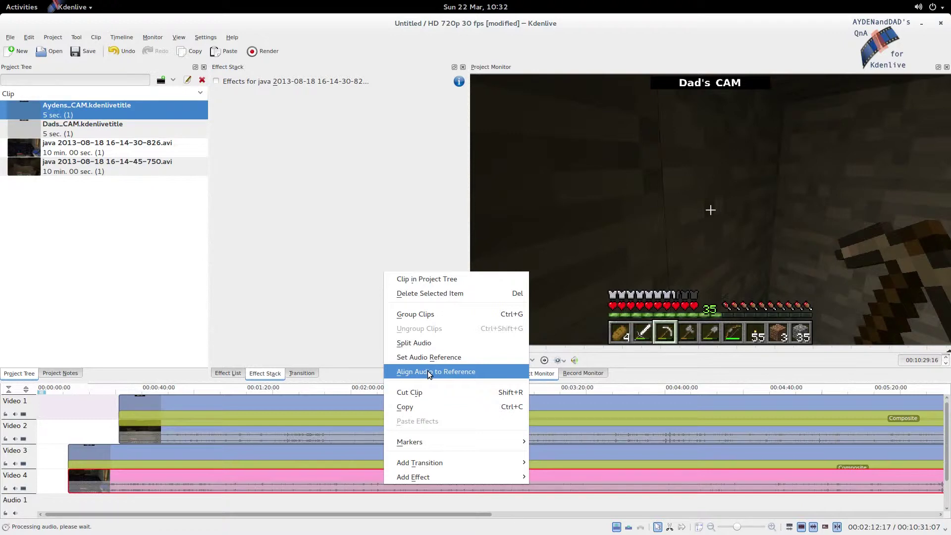
pyautogui.click(461, 375)
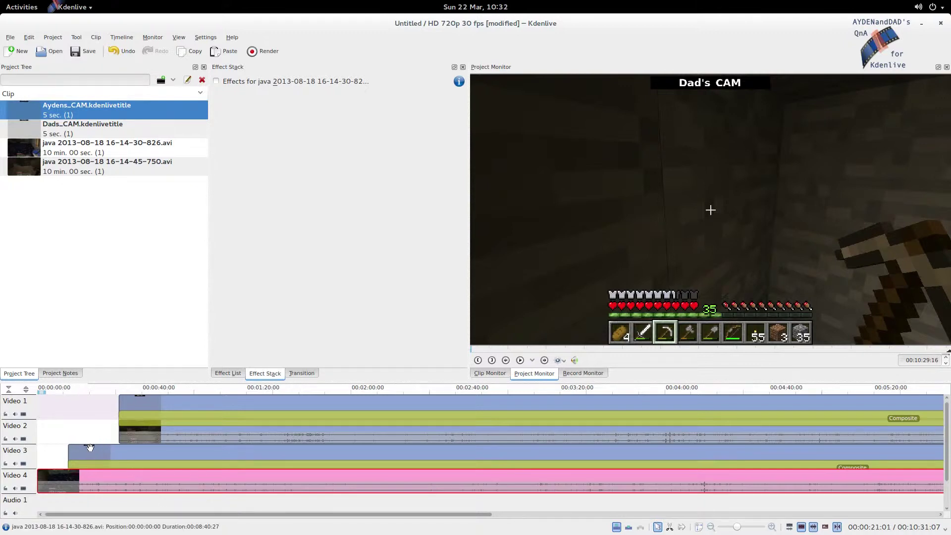
# - Move the Aydens_CAM title on Video 3 to start at 00:00:00, then check both clip ends along the timeline
pyautogui.moveTo(89, 449); pyautogui.dragTo(65, 454)
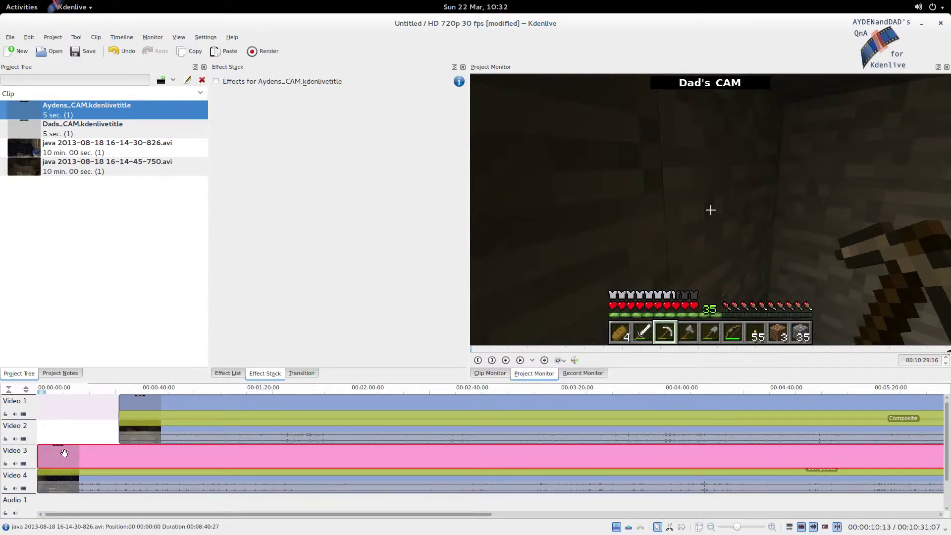
pyautogui.moveTo(287, 515); pyautogui.dragTo(600, 521)
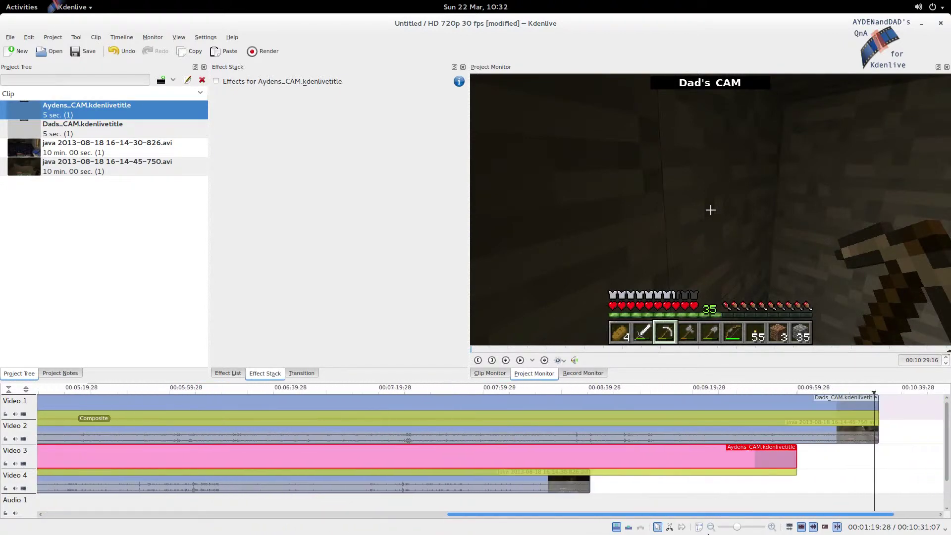
pyautogui.moveTo(709, 534); pyautogui.dragTo(767, 507)
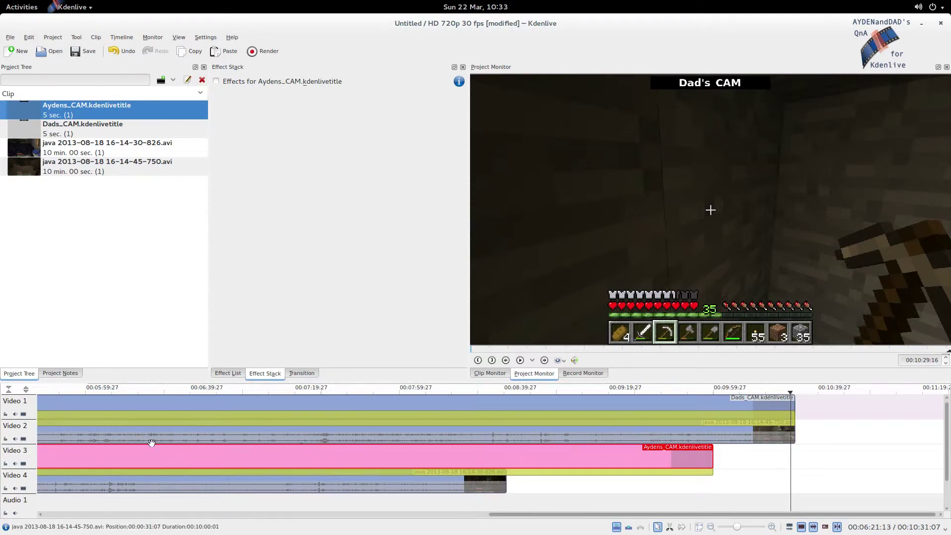
pyautogui.moveTo(586, 516); pyautogui.dragTo(378, 533)
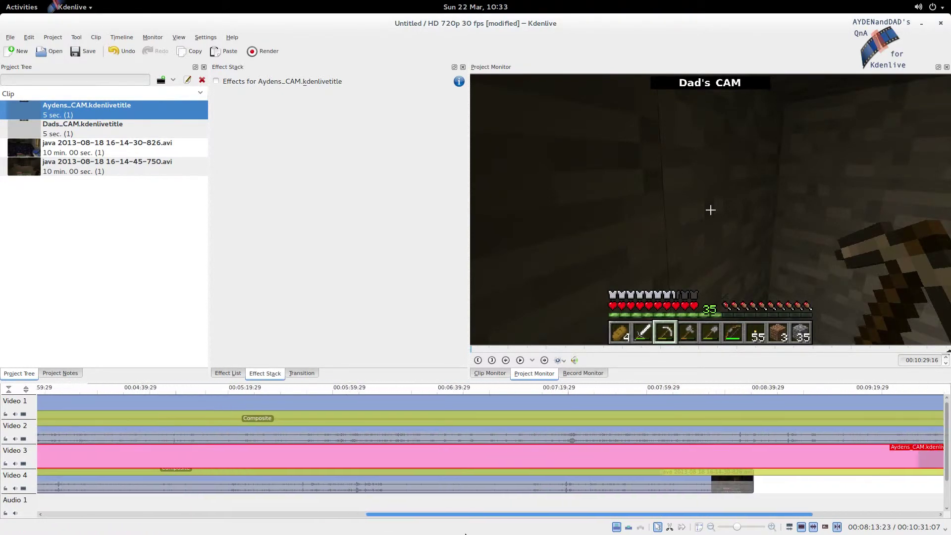
pyautogui.moveTo(465, 515); pyautogui.dragTo(553, 515)
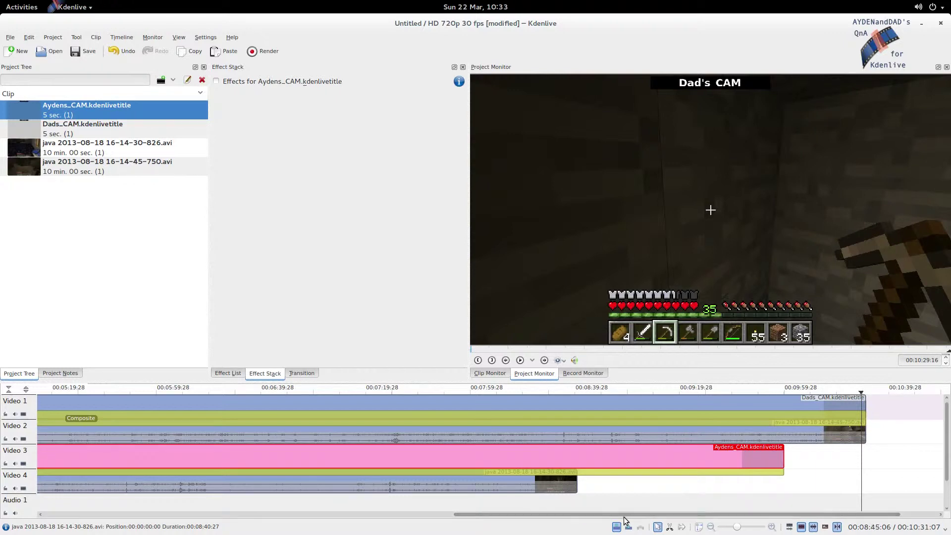
pyautogui.moveTo(626, 515); pyautogui.dragTo(797, 478)
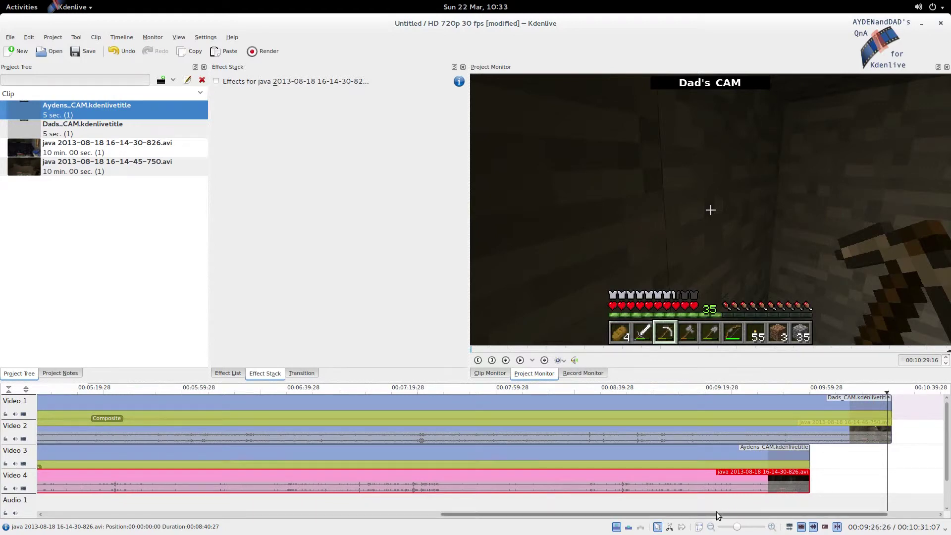
pyautogui.moveTo(716, 514); pyautogui.dragTo(28, 474)
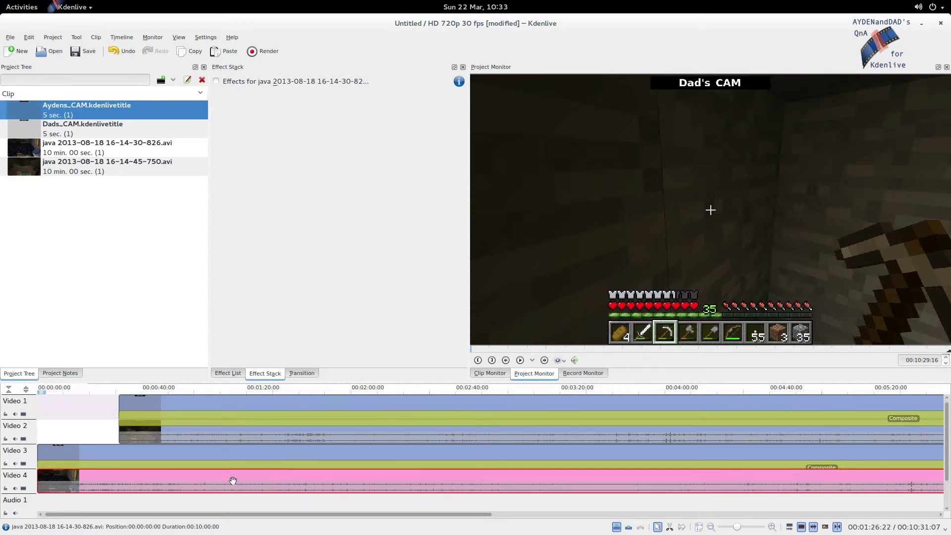
# - Scrub the playhead to 00:04:37:25 and set that frame as the zone's in point
pyautogui.moveTo(118, 500); pyautogui.dragTo(765, 501)
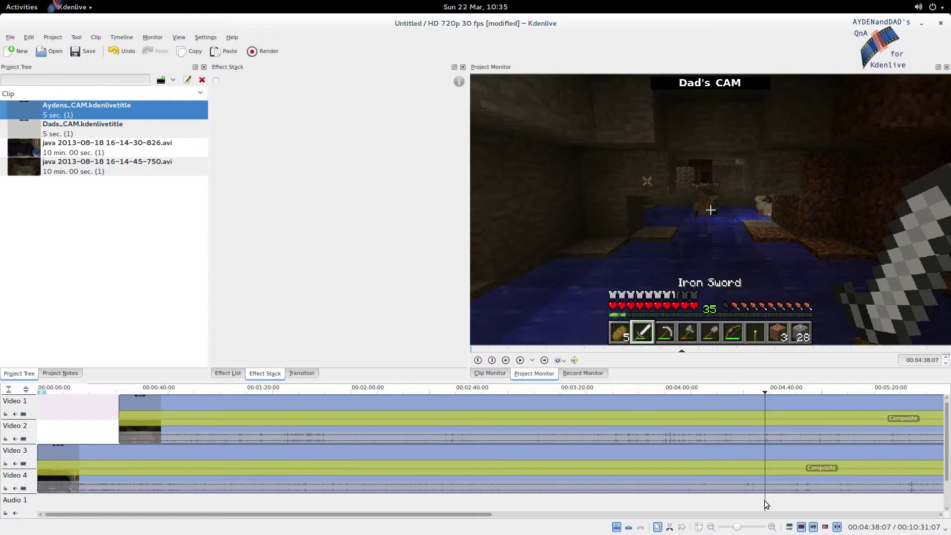
pyautogui.moveTo(765, 501); pyautogui.dragTo(764, 500)
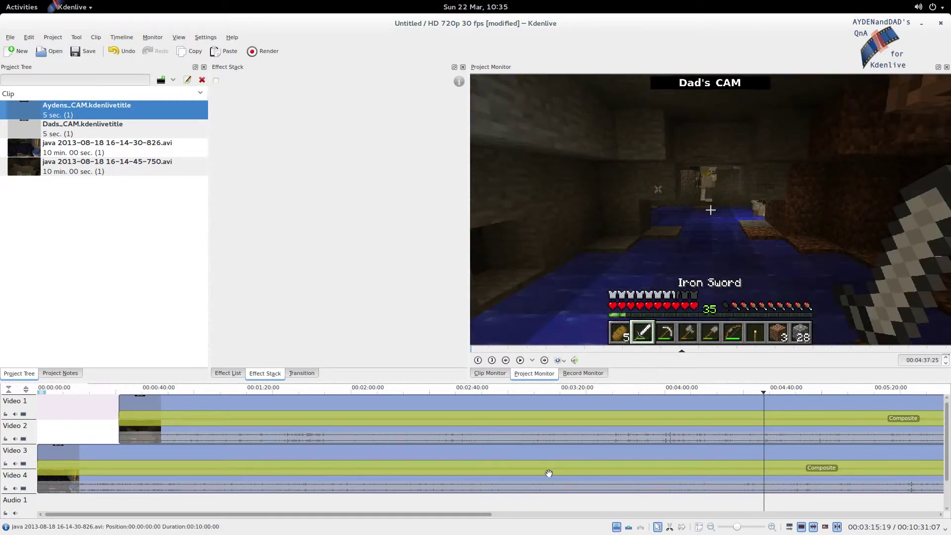
pyautogui.click(478, 360)
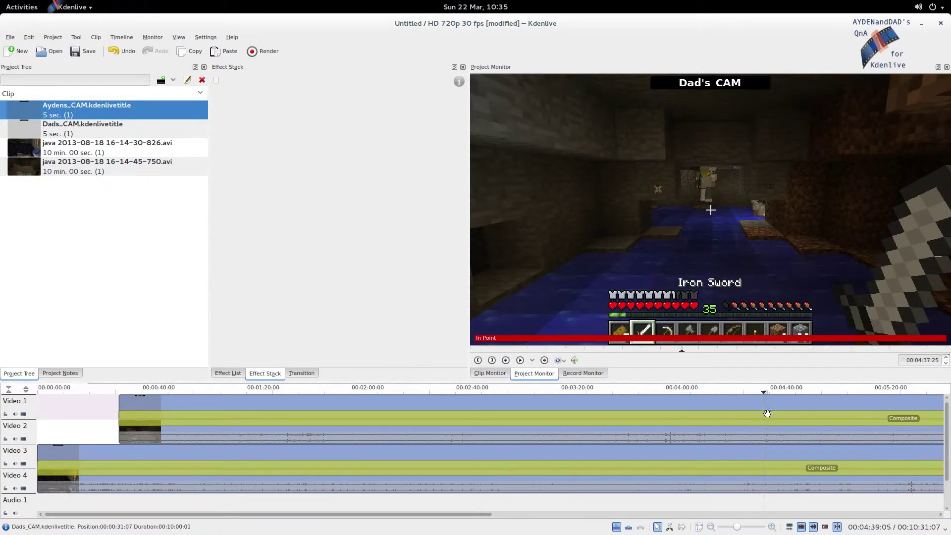
# - Hide Dad's footage, scrub back to about 00:04:03, and shift Ayden's clip slightly later
pyautogui.click(23, 439)
pyautogui.click(23, 415)
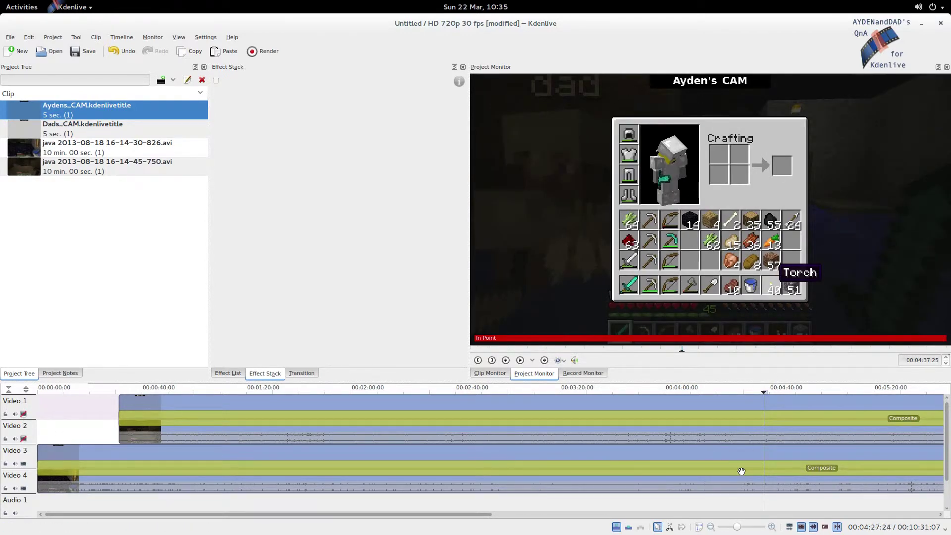
pyautogui.click(724, 501)
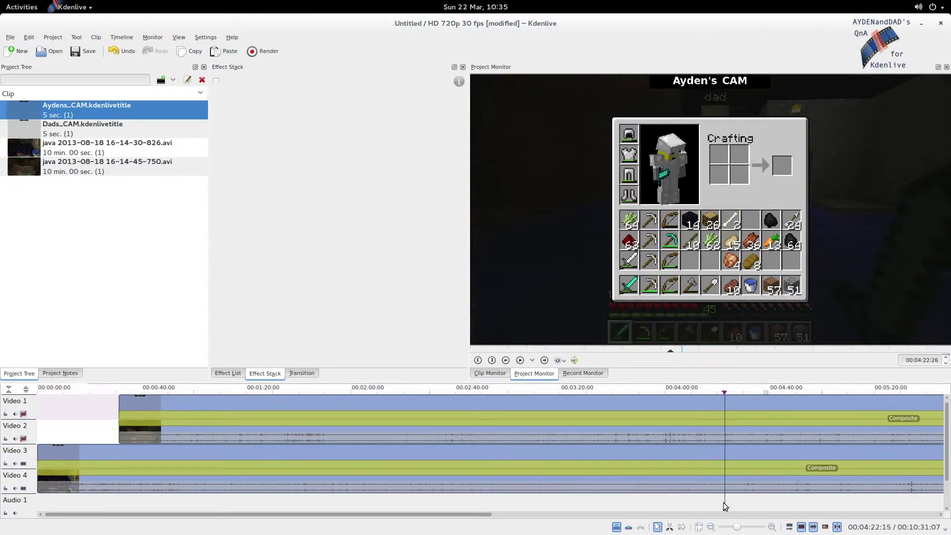
pyautogui.moveTo(724, 501); pyautogui.dragTo(661, 502)
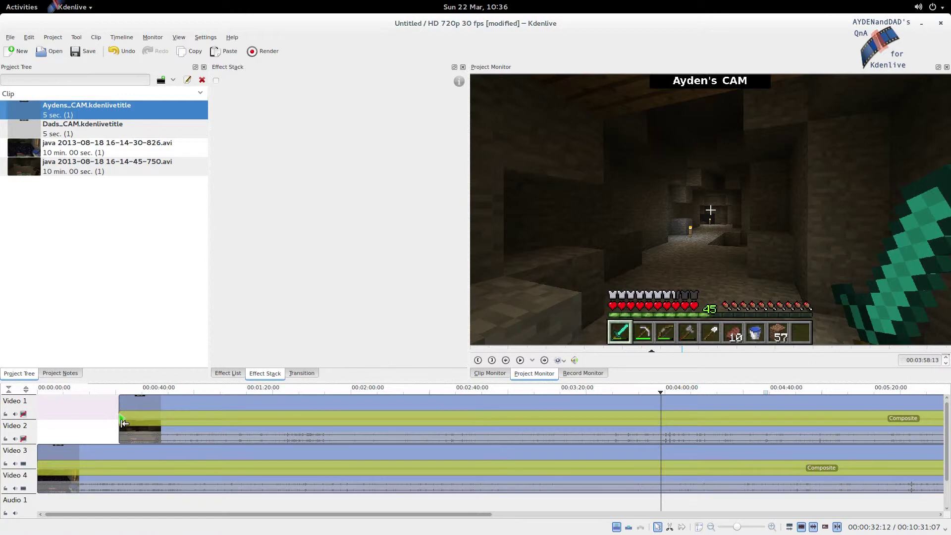
pyautogui.moveTo(99, 483); pyautogui.dragTo(169, 452)
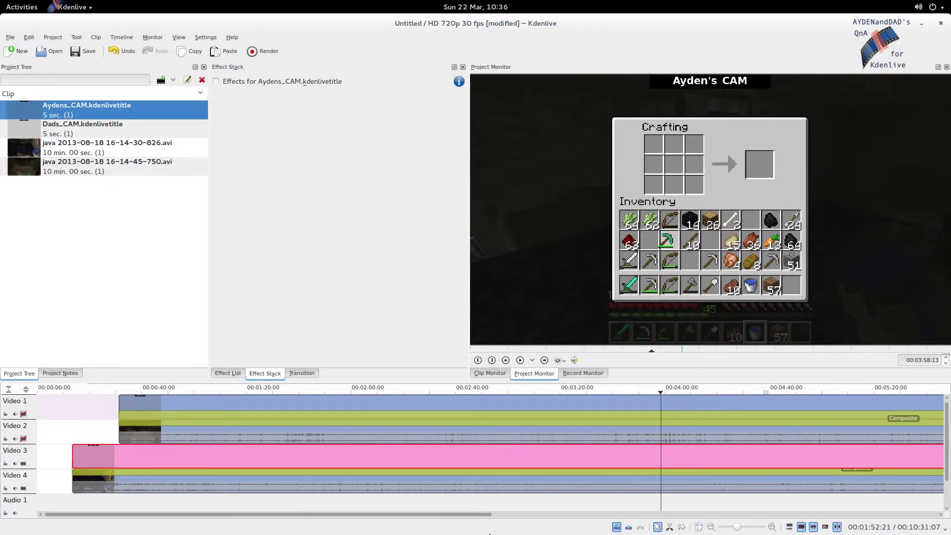
# - Move the playhead to about 00:04:32 and fine-scrub to pinpoint the sync moment
pyautogui.click(766, 505)
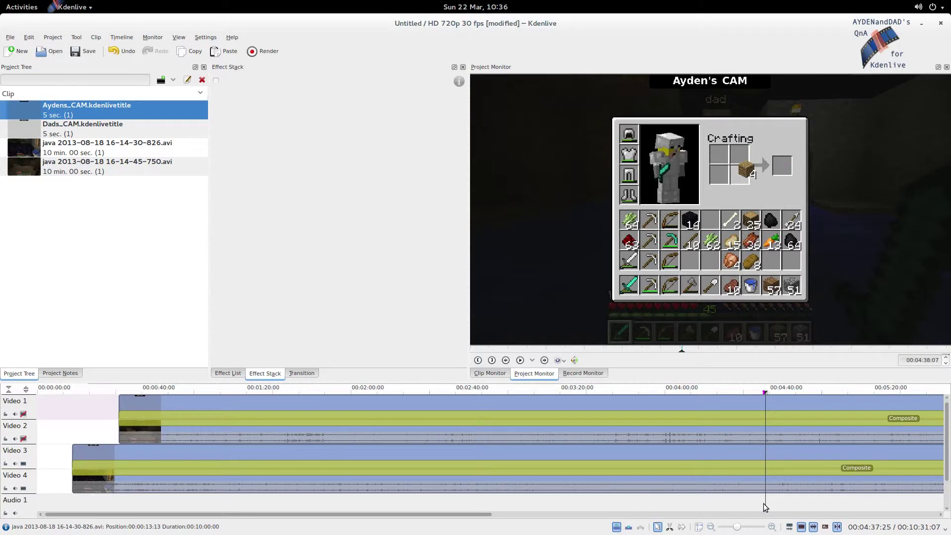
pyautogui.click(751, 506)
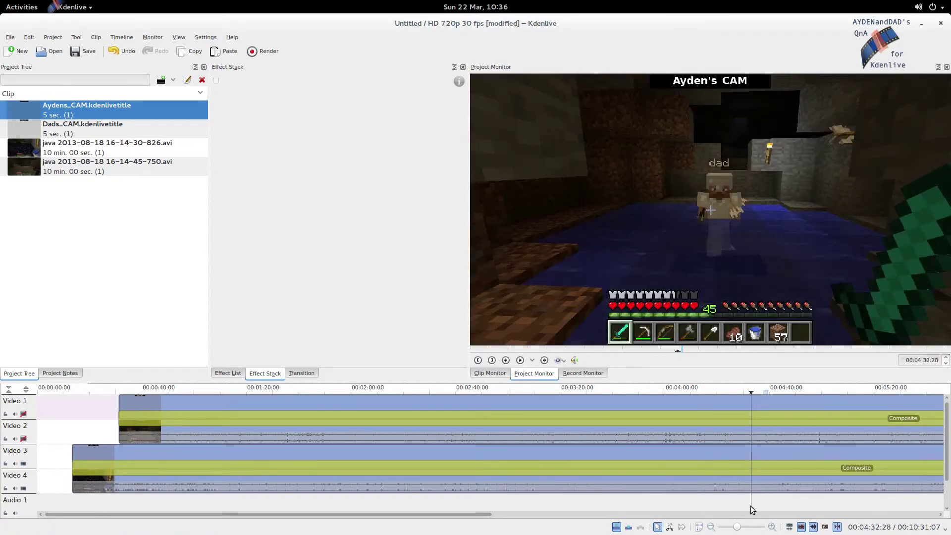
pyautogui.click(751, 504)
pyautogui.moveTo(751, 504); pyautogui.dragTo(750, 507)
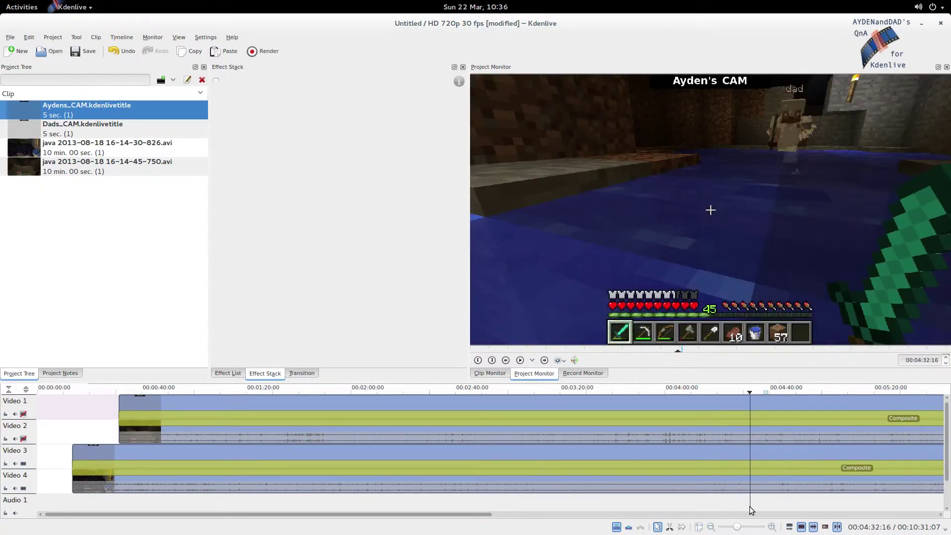
# - Slide Ayden's Video 4 clip and its Aydens_CAM title slightly right, then play to check alignment
pyautogui.click(758, 482)
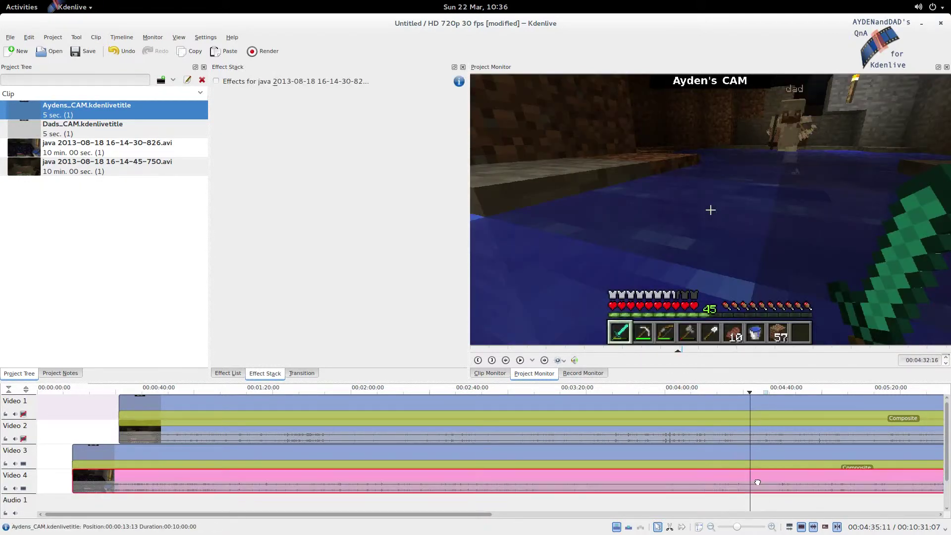
pyautogui.moveTo(762, 481); pyautogui.dragTo(773, 481)
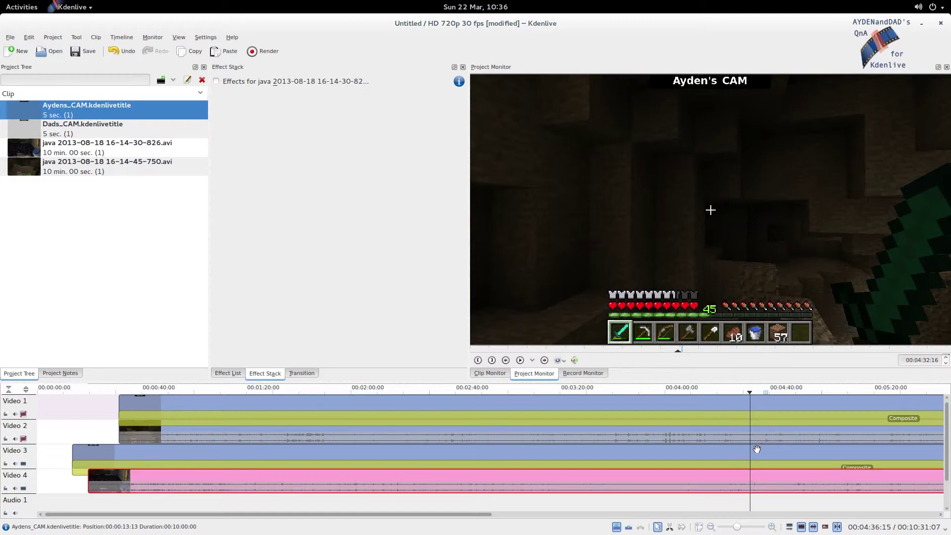
pyautogui.moveTo(745, 453); pyautogui.dragTo(758, 451)
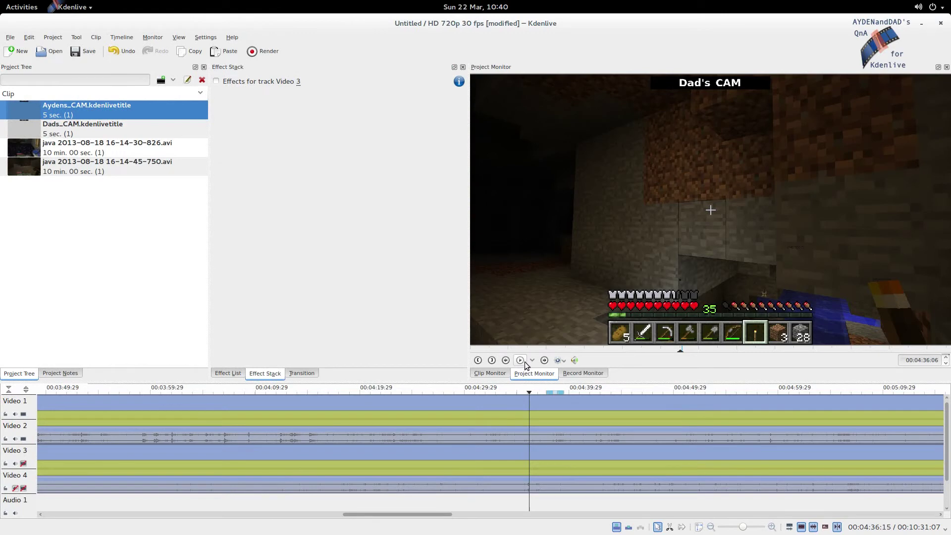
pyautogui.click(520, 360)
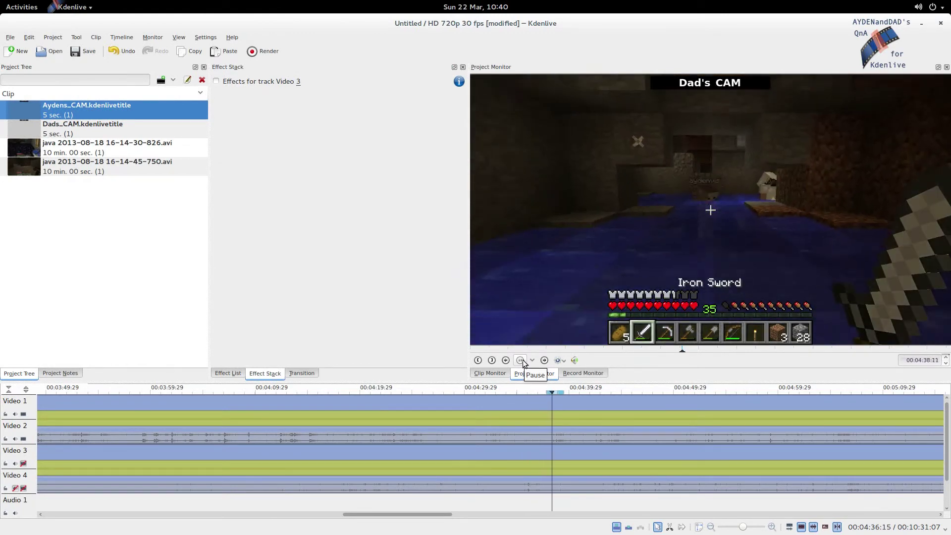
# - Pause playback, hide Video 1 and Video 2, and show Video 3 and an unmuted Video 4
pyautogui.click(521, 360)
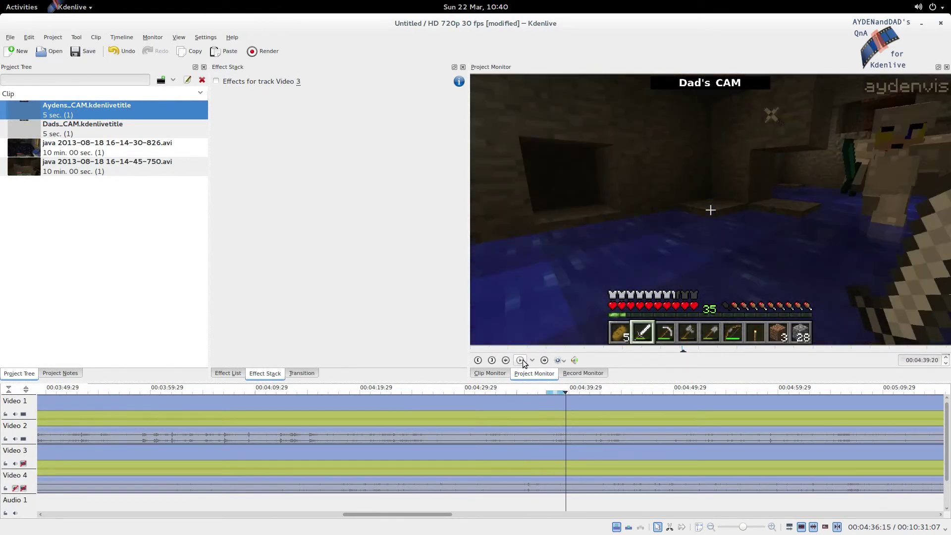
pyautogui.click(23, 439)
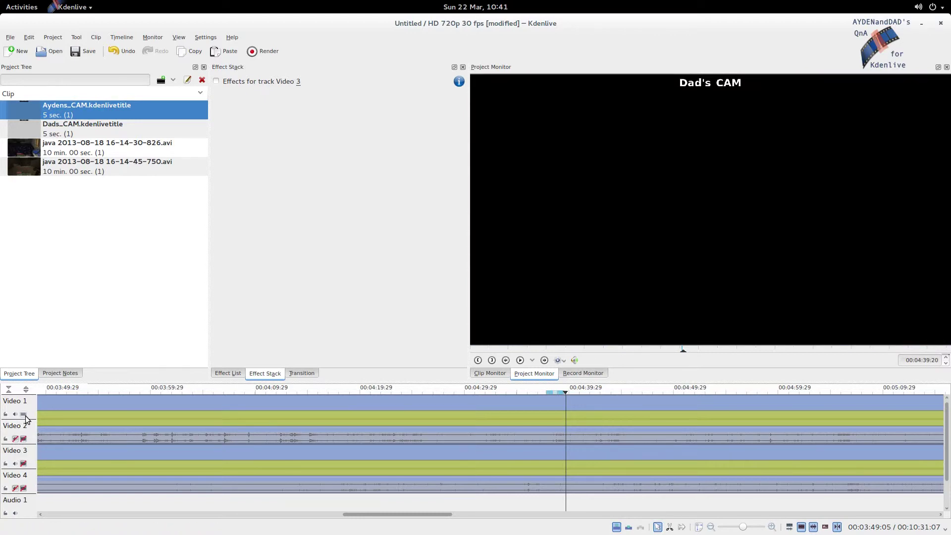
pyautogui.click(23, 414)
pyautogui.click(22, 464)
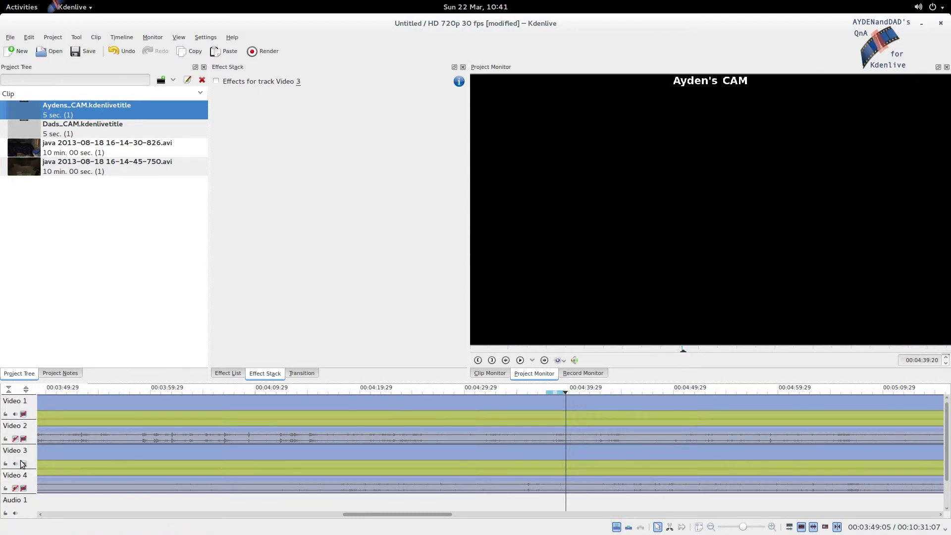
pyautogui.click(23, 488)
pyautogui.click(15, 488)
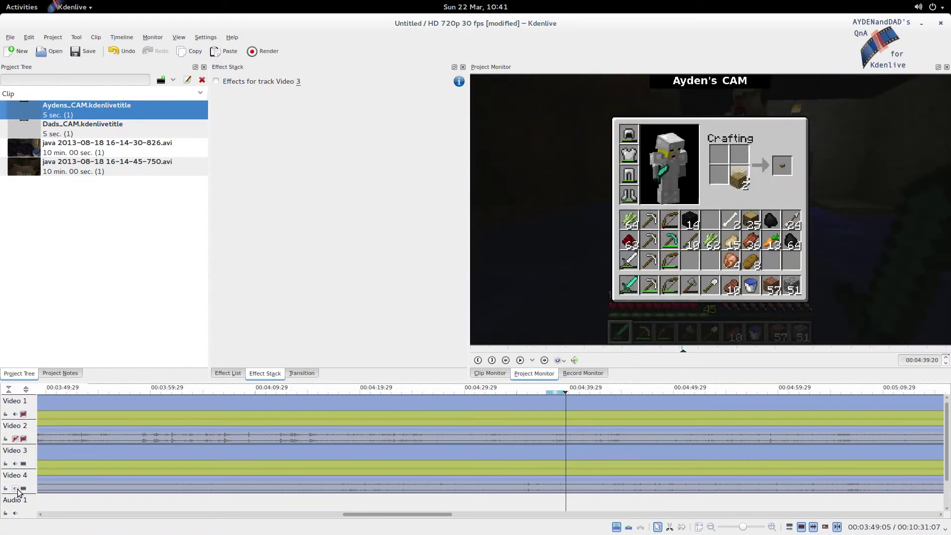
# - Preview Ayden's footage from 00:04:27 to about 00:04:31, select its clip, then move to 00:04:50:05
pyautogui.click(497, 504)
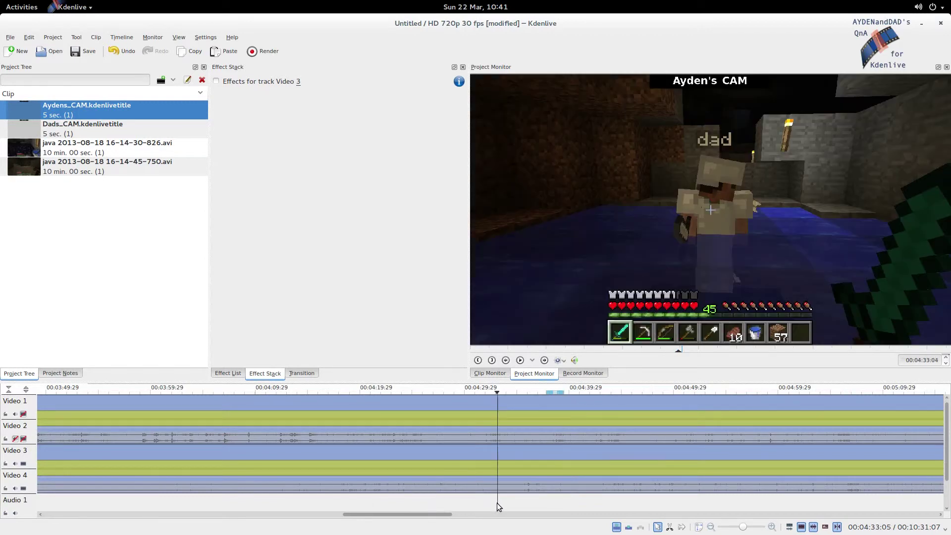
pyautogui.click(435, 504)
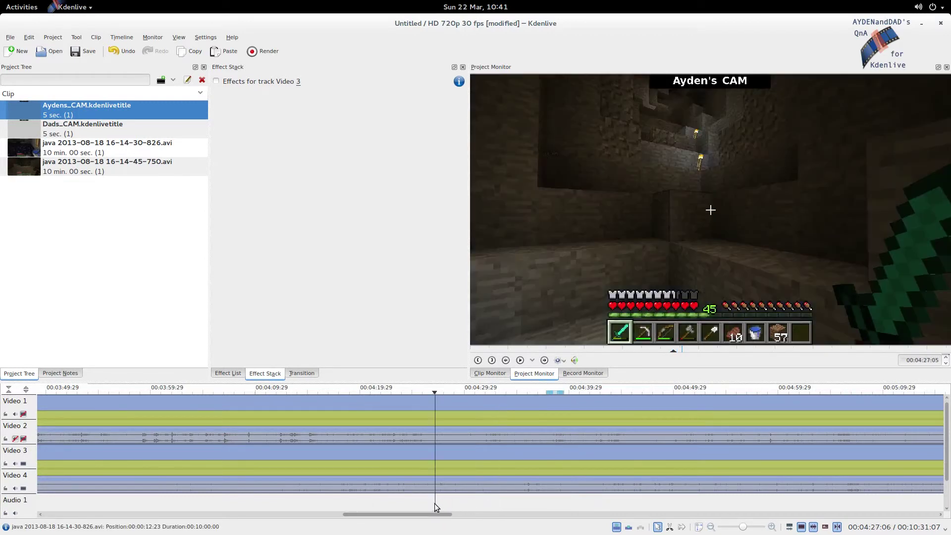
pyautogui.click(519, 360)
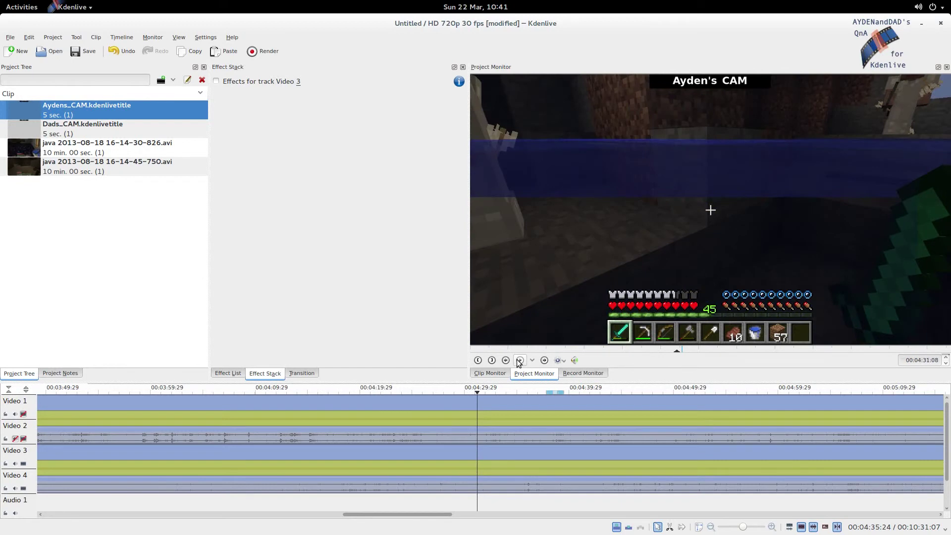
pyautogui.click(520, 360)
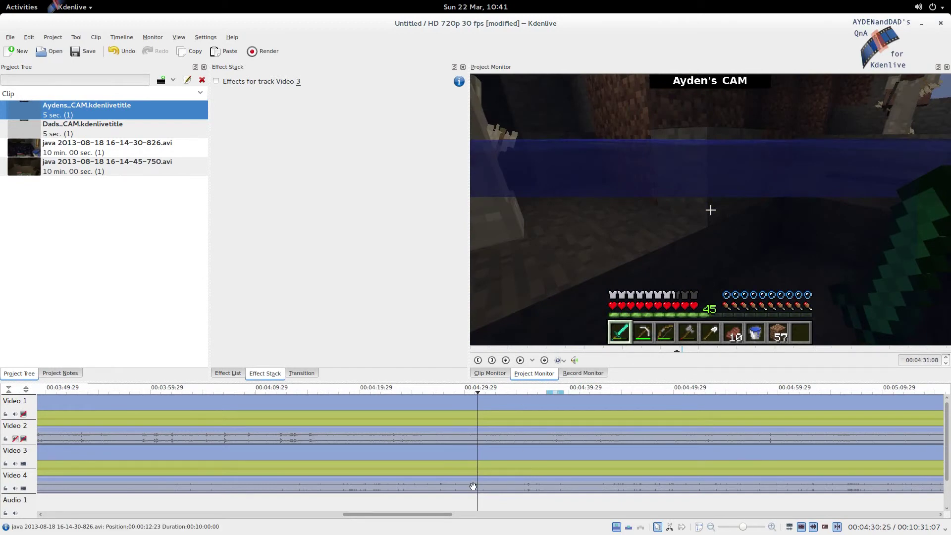
pyautogui.click(507, 484)
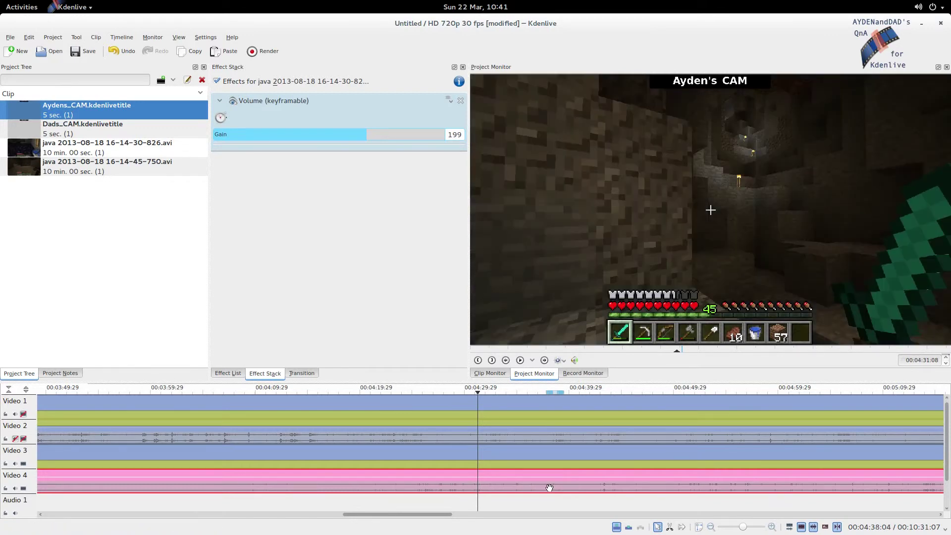
pyautogui.click(675, 504)
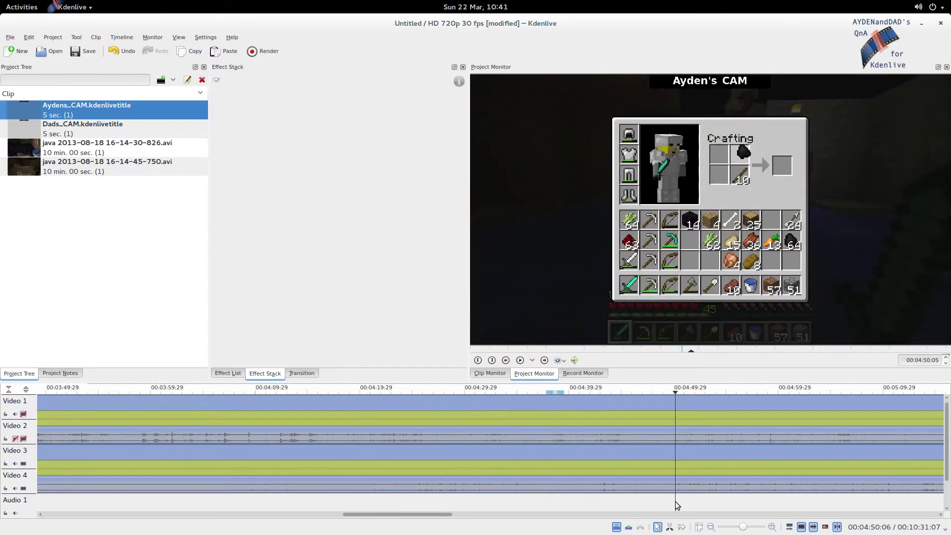
# - Zoom the timeline in to one-second marks, keeping the playhead and Video 4 clip near 00:04:55
pyautogui.click(756, 527)
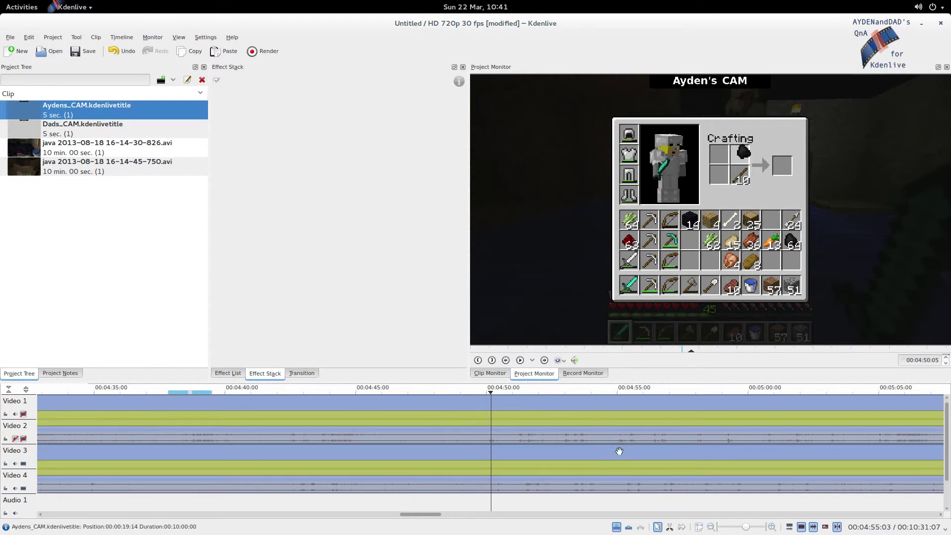
pyautogui.click(569, 488)
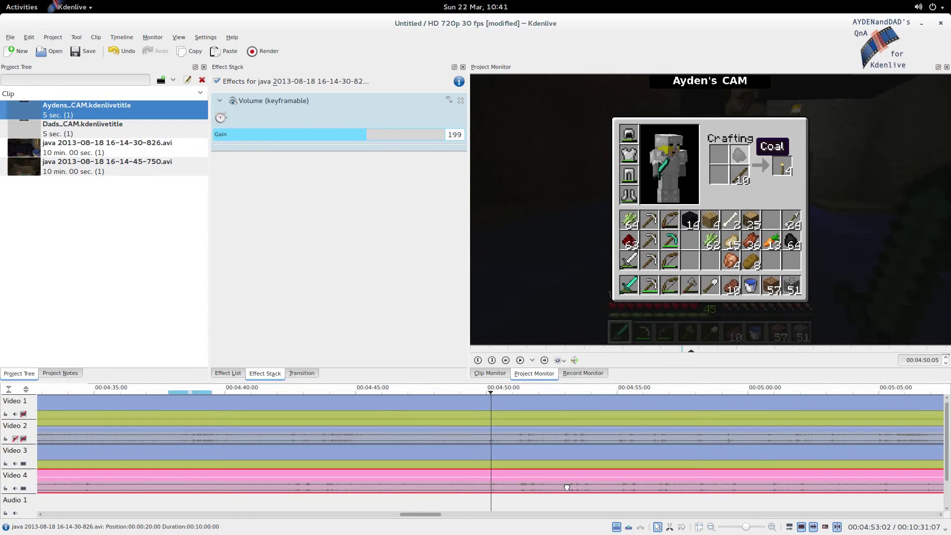
pyautogui.click(518, 504)
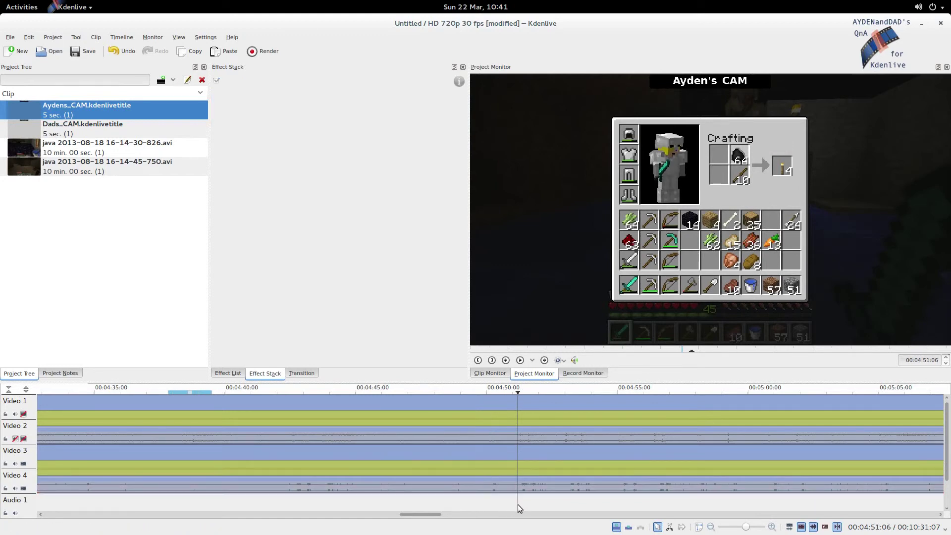
pyautogui.click(760, 528)
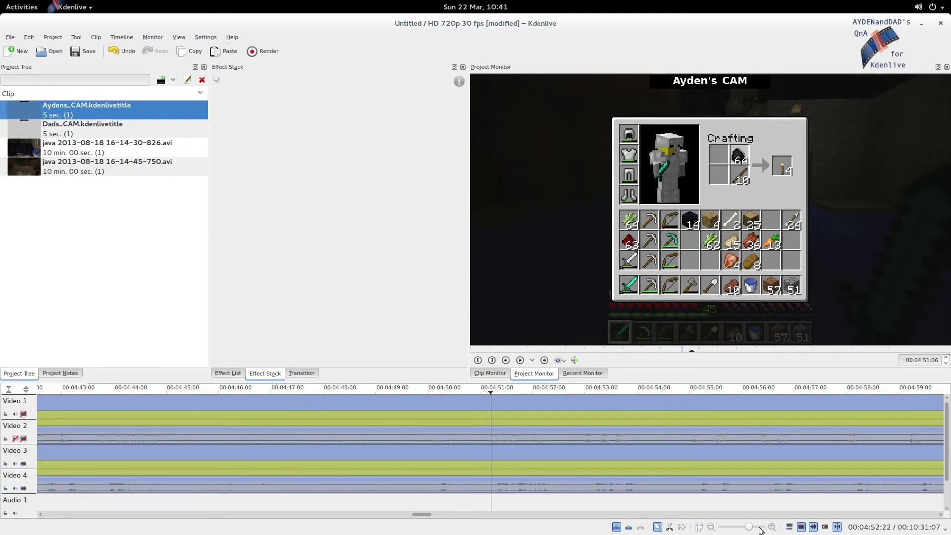
pyautogui.click(628, 486)
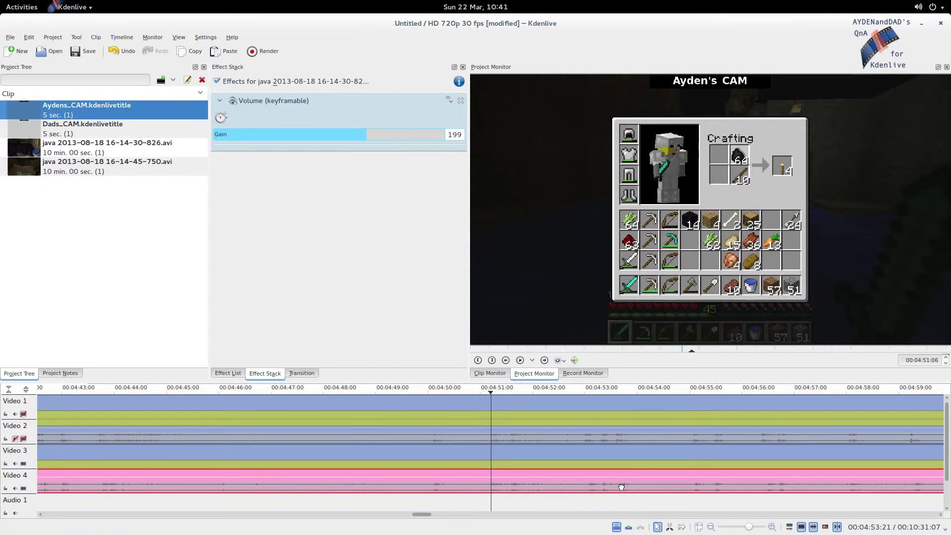
pyautogui.click(695, 504)
pyautogui.click(701, 487)
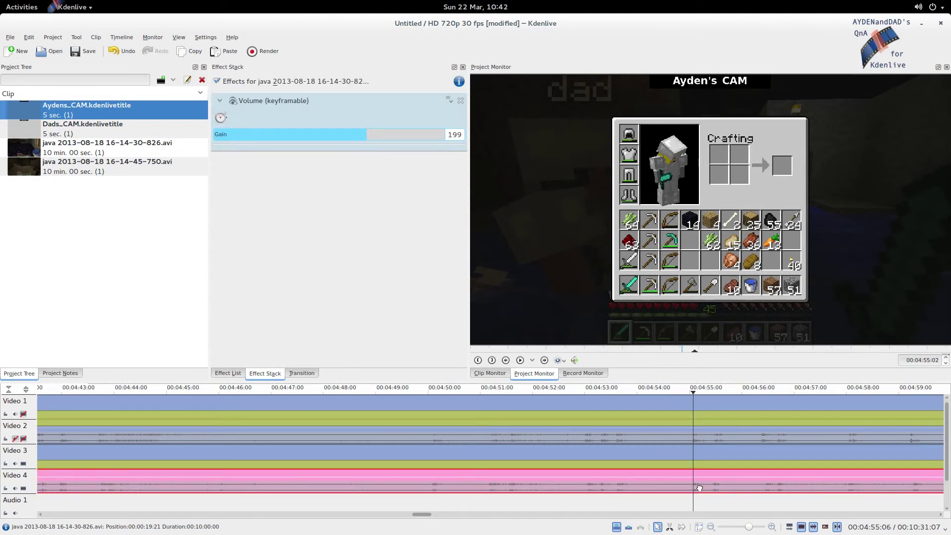
pyautogui.click(755, 526)
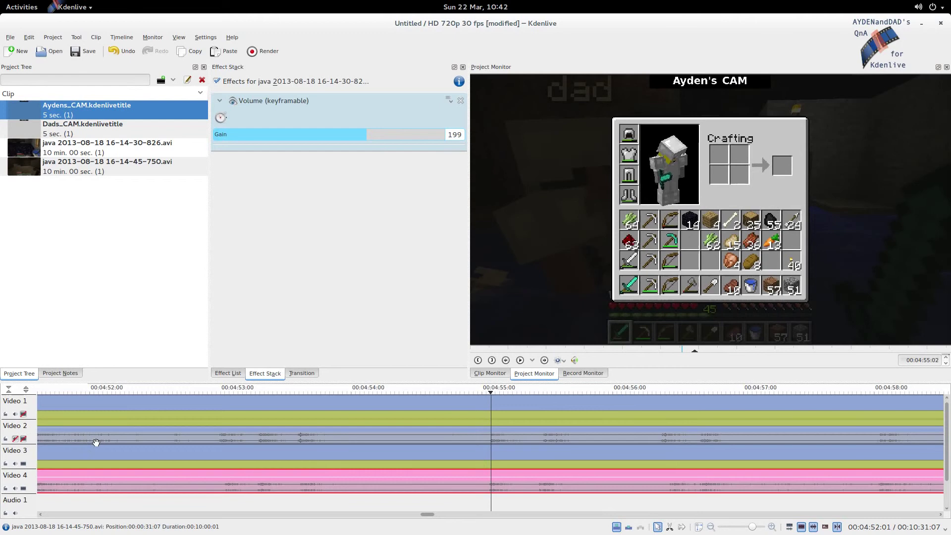
# - Unmute and show Video 2, and show the Video 1 Dad's CAM title again
pyautogui.click(16, 439)
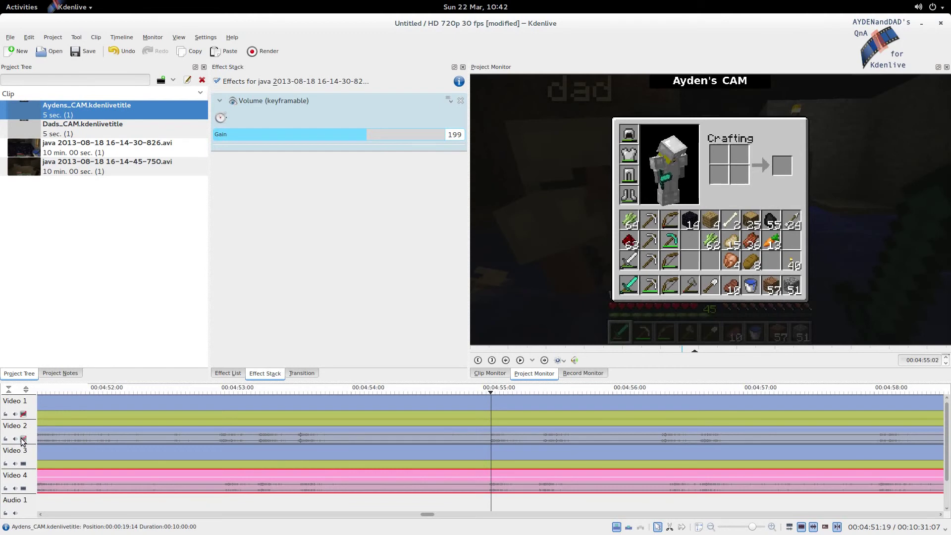
pyautogui.click(23, 439)
pyautogui.click(24, 413)
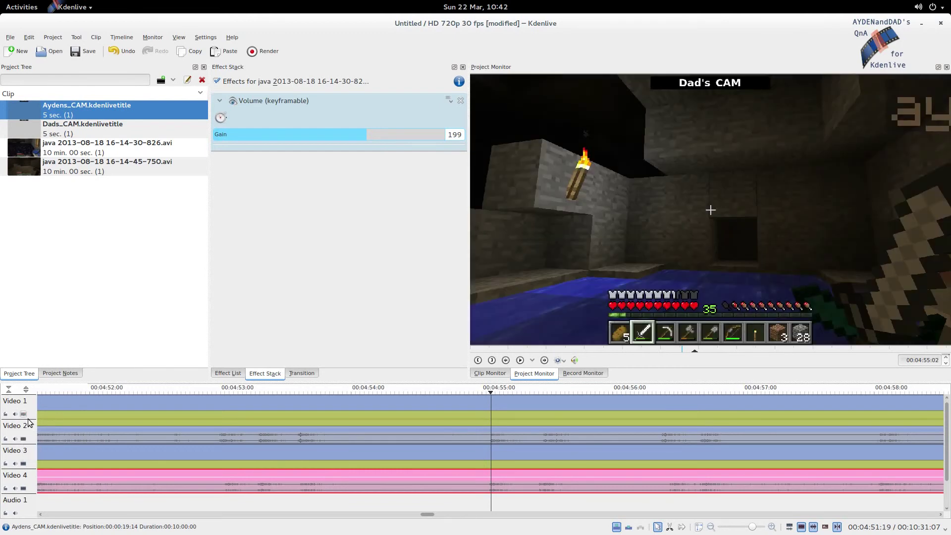
# - Play the combined footage from about 00:04:52 and stop near 00:04:57
pyautogui.click(212, 501)
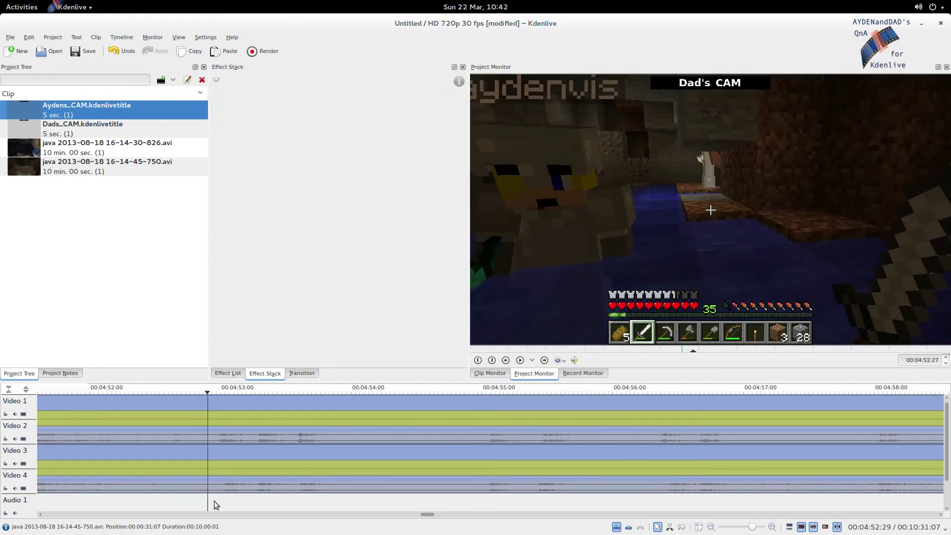
pyautogui.click(520, 361)
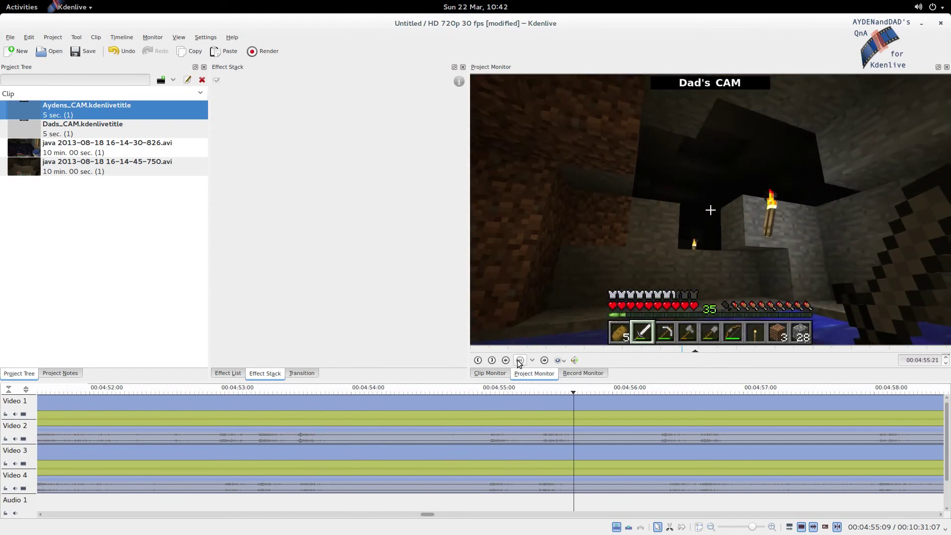
pyautogui.click(519, 360)
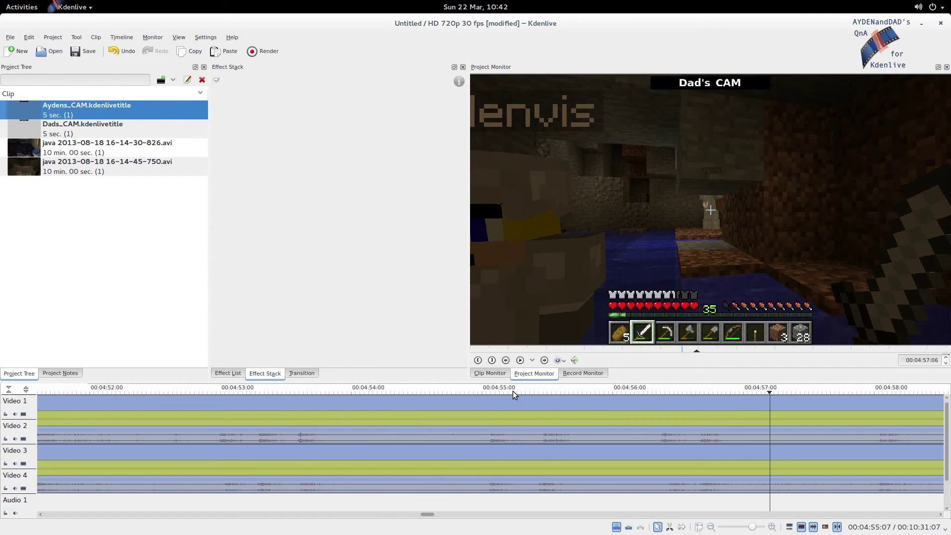